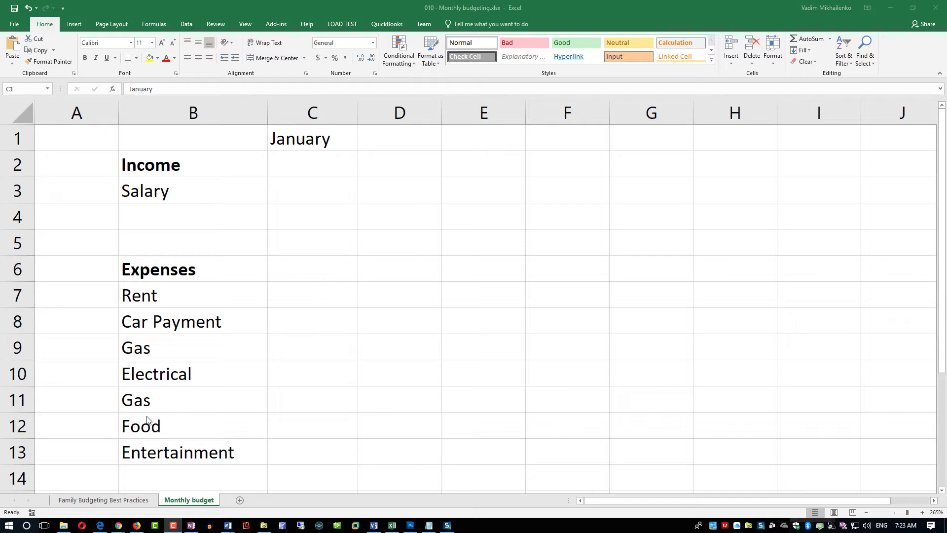
click(108, 500)
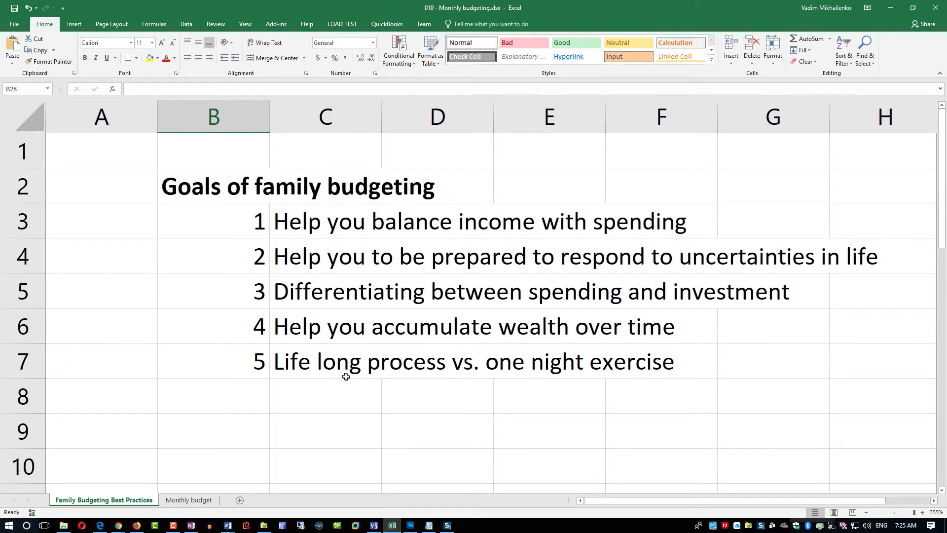
key(F10)
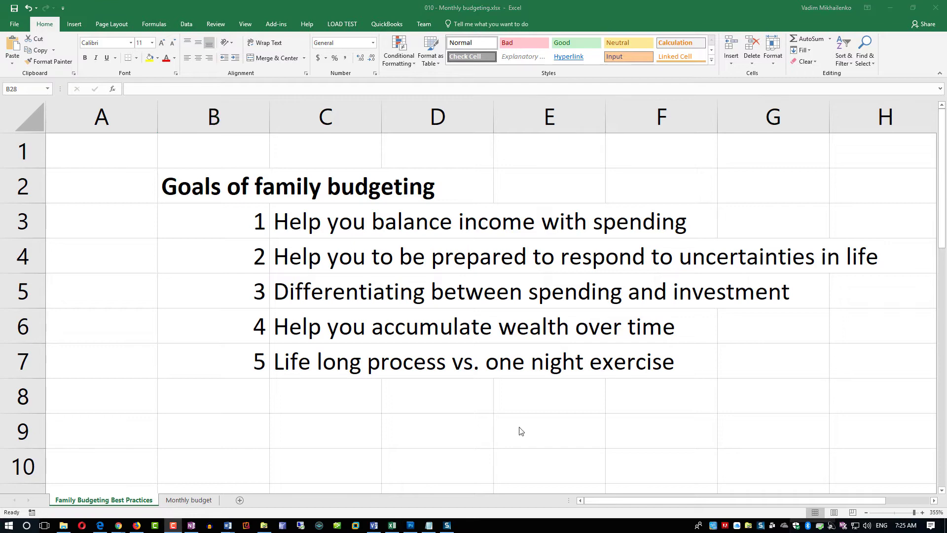
On the Monthly budget sheet, enter 5000 as the January salary in C3
click(190, 501)
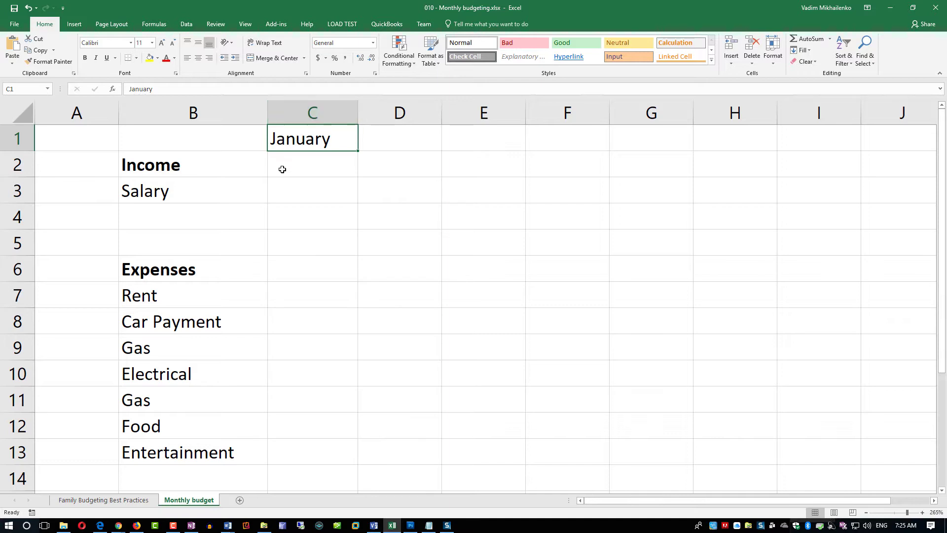
click(347, 200)
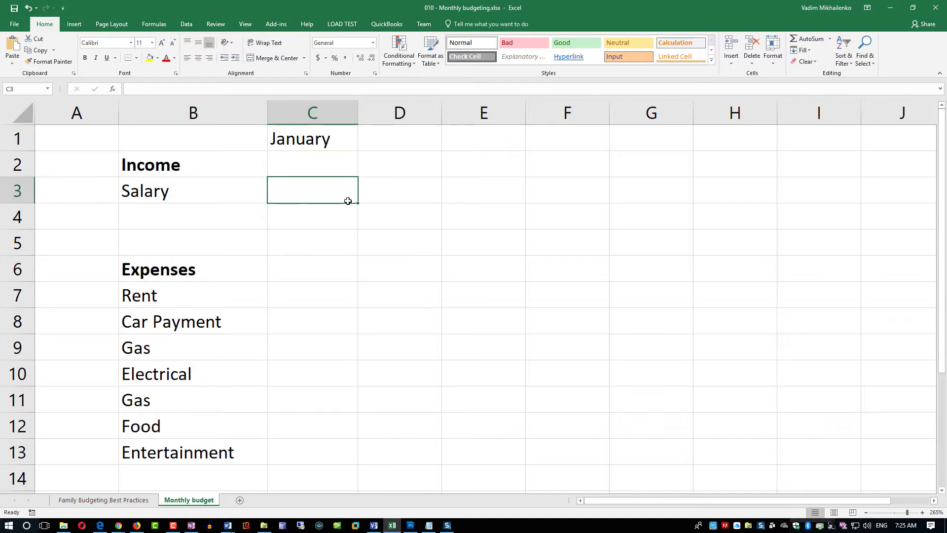
text(5000)
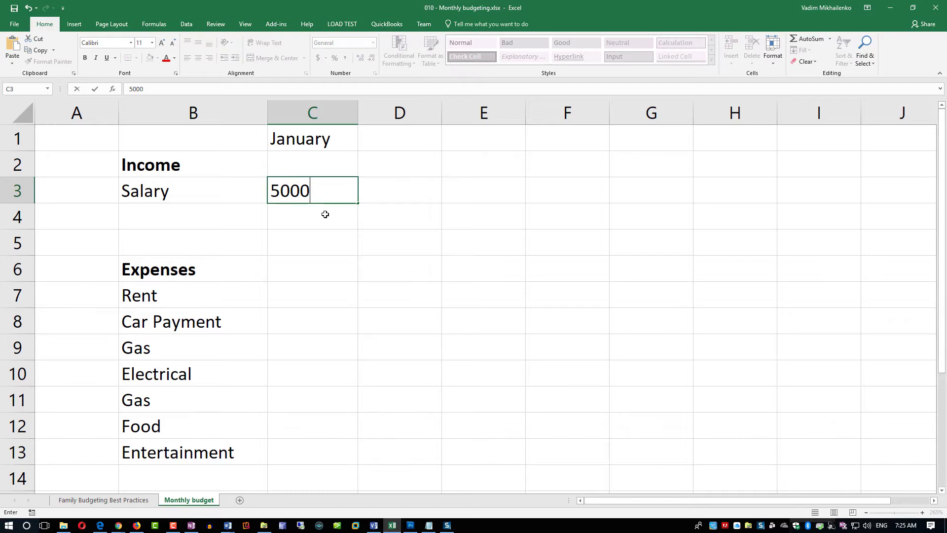
key(Return)
Format C3 in Accounting style ($5,000.00) and widen column C to fit it
click(320, 195)
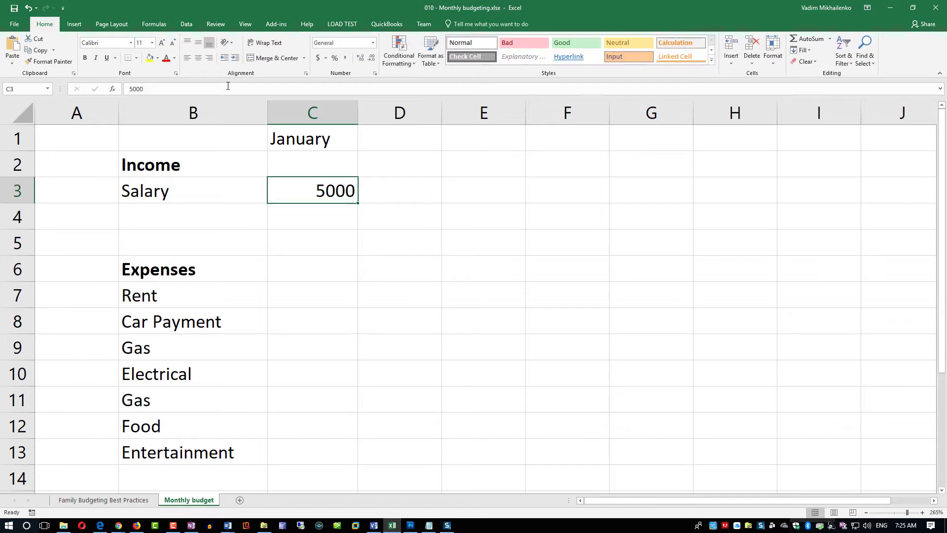
click(319, 60)
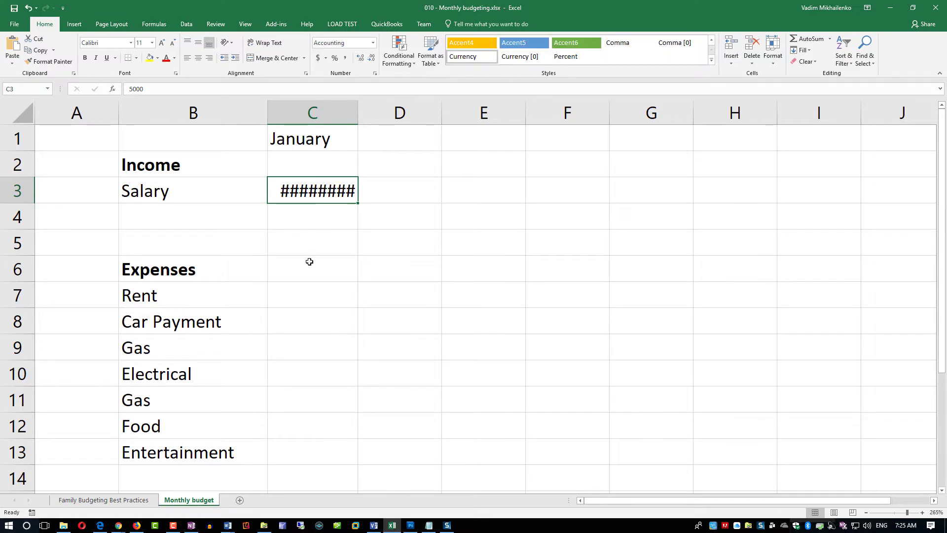
drag(358, 113, 394, 114)
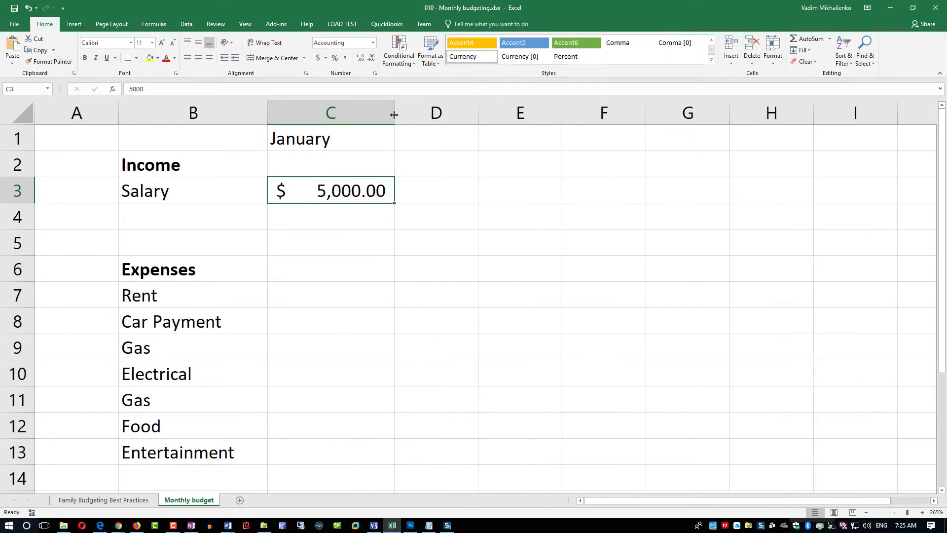
Enter January amounts Rent 1400, Car Payment 350, Gas 200 and Electrical 175 in C7:C10
click(320, 291)
text(1)
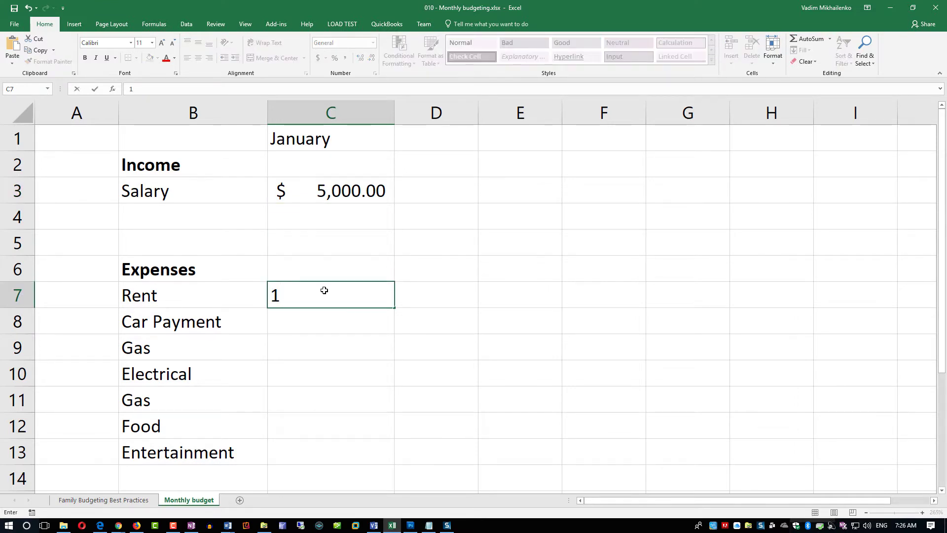
text(400)
click(306, 318)
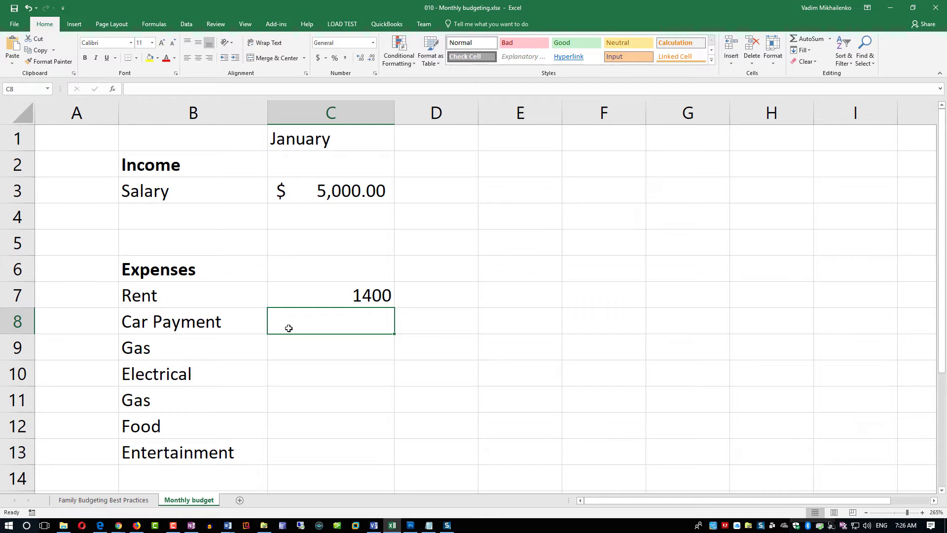
text(350)
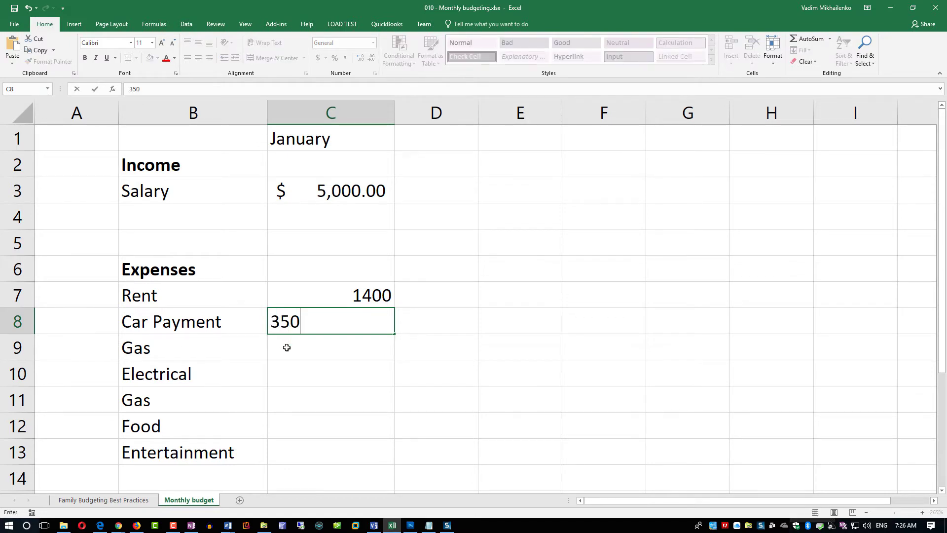
key(Return)
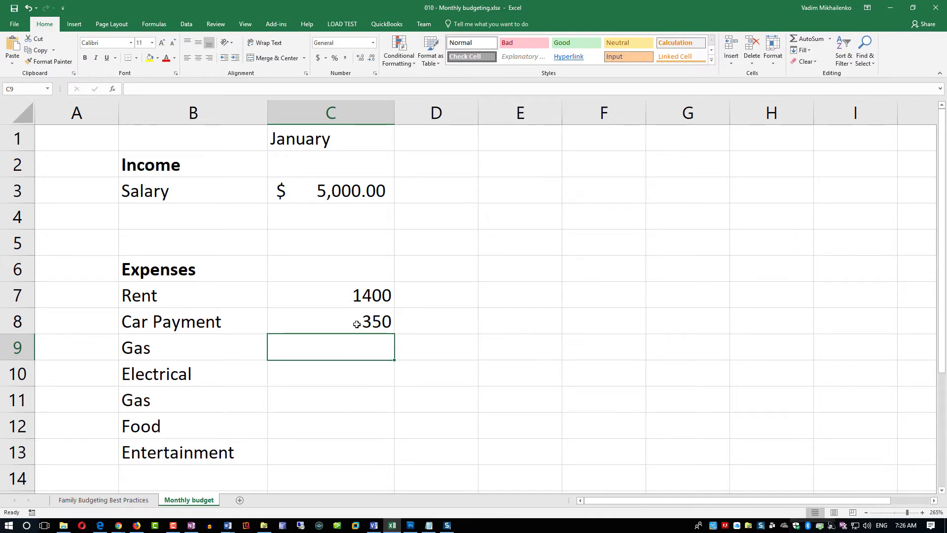
text(200)
click(346, 372)
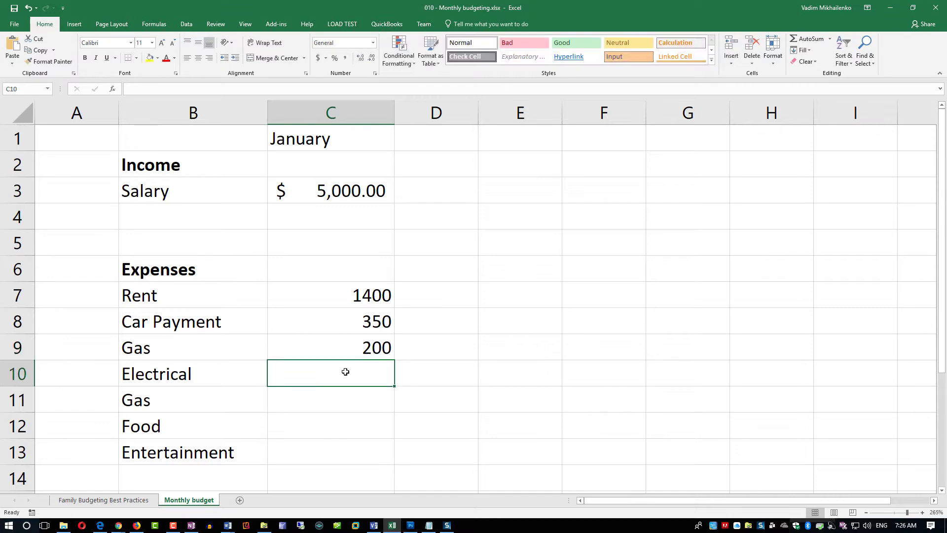
text(1)
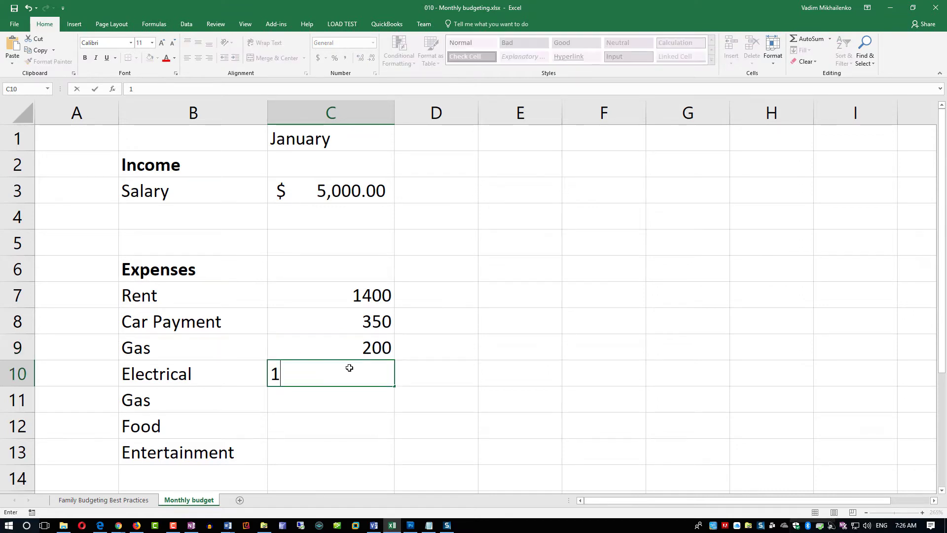
text(75)
click(325, 403)
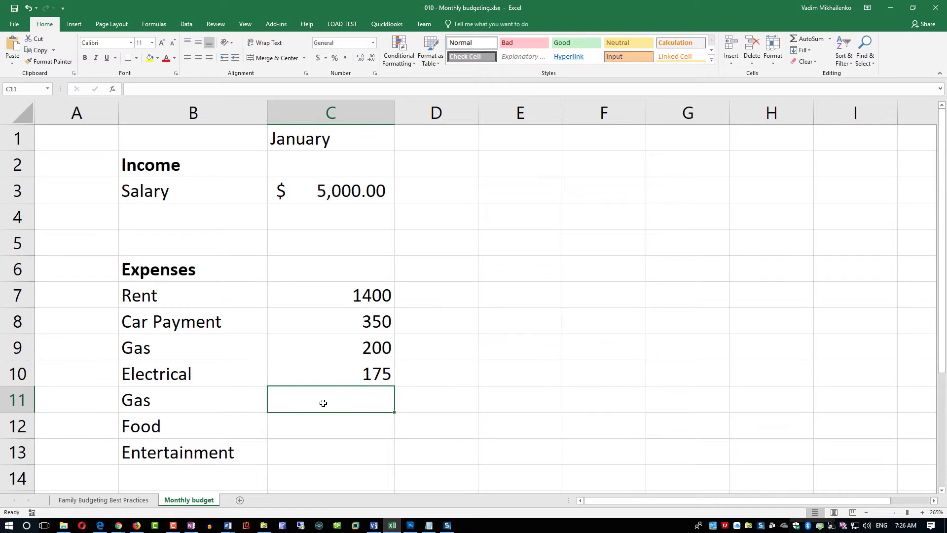
click(16, 399)
Delete duplicate Gas row 11, then enter Food 1200 and Entertainment 400 in C11:C12
right_click(17, 400)
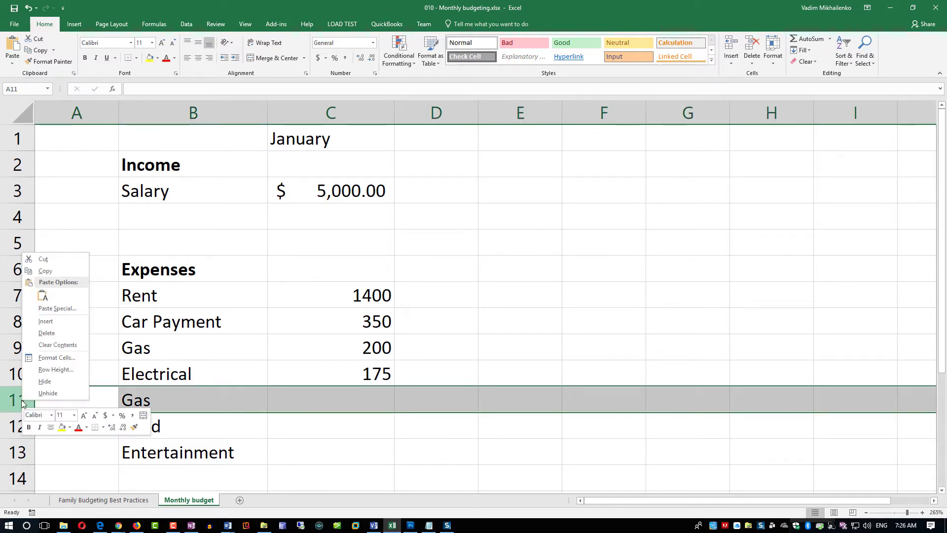
click(45, 334)
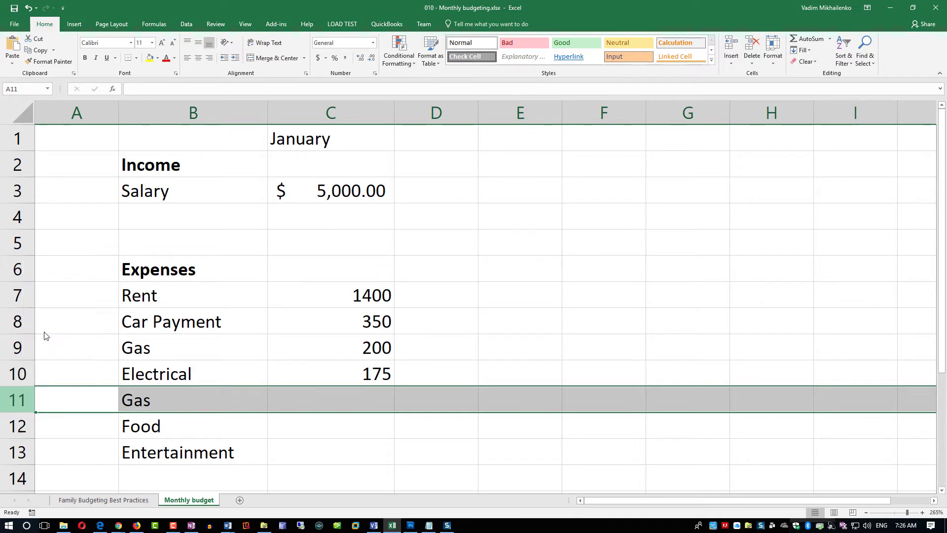
click(348, 401)
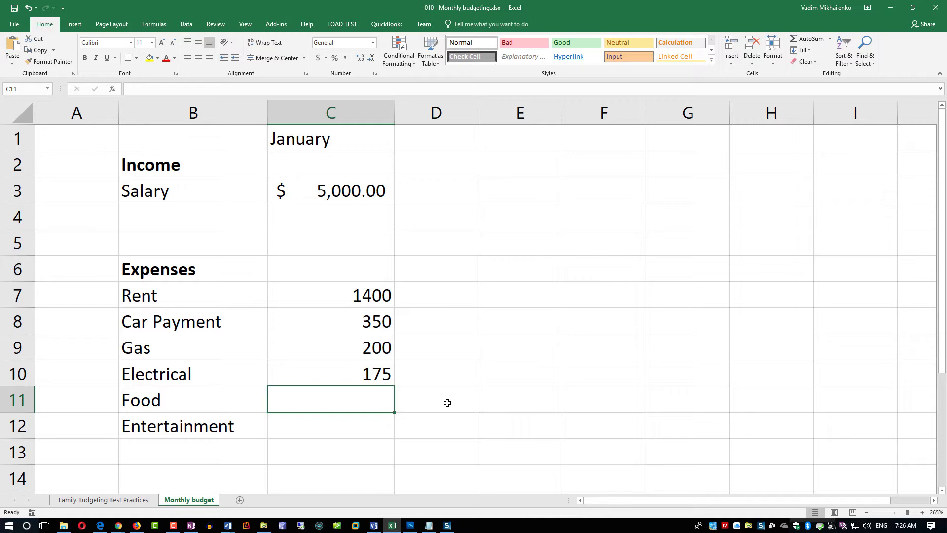
text(1)
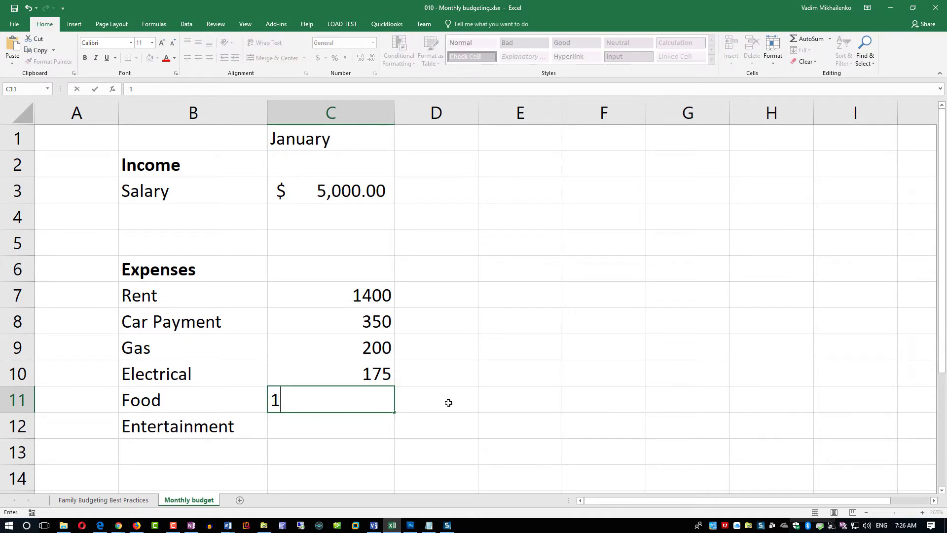
text(200)
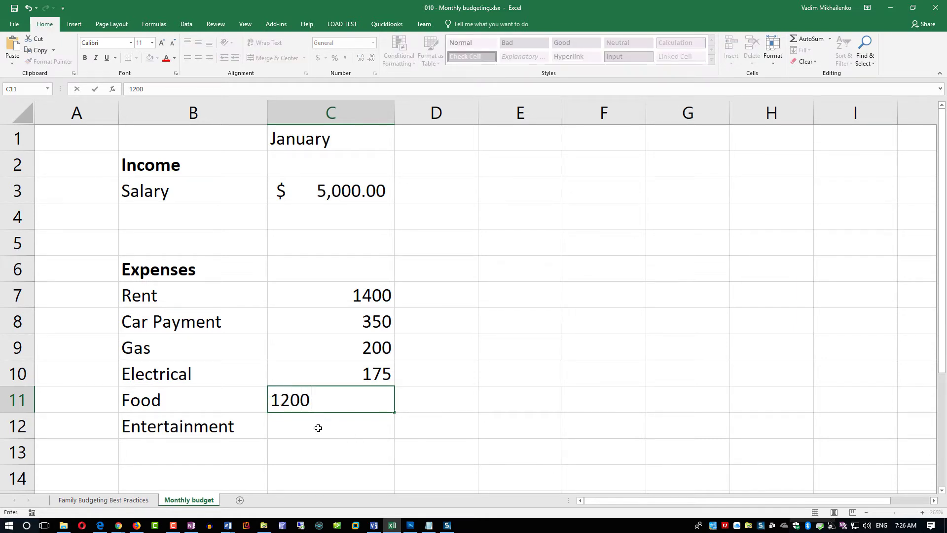
key(Return)
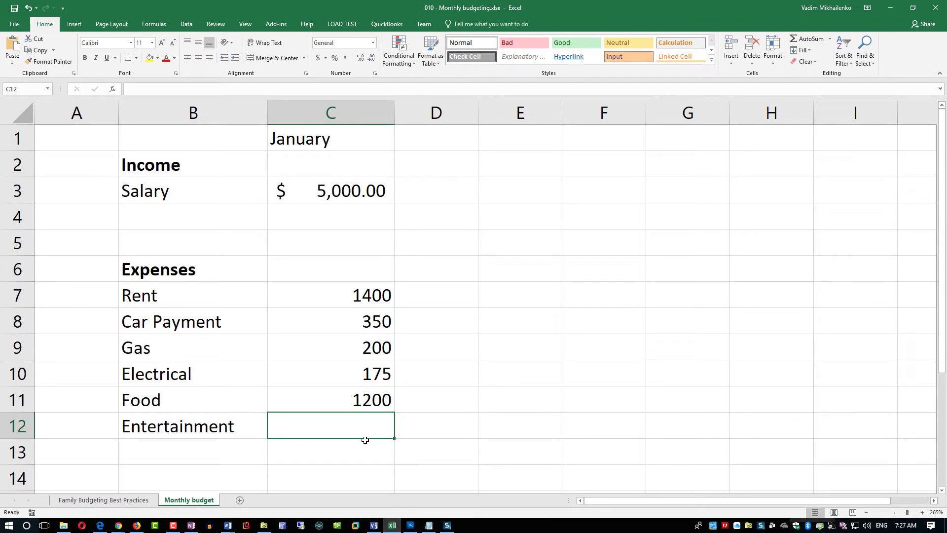
text(400)
key(Return)
key(Return)
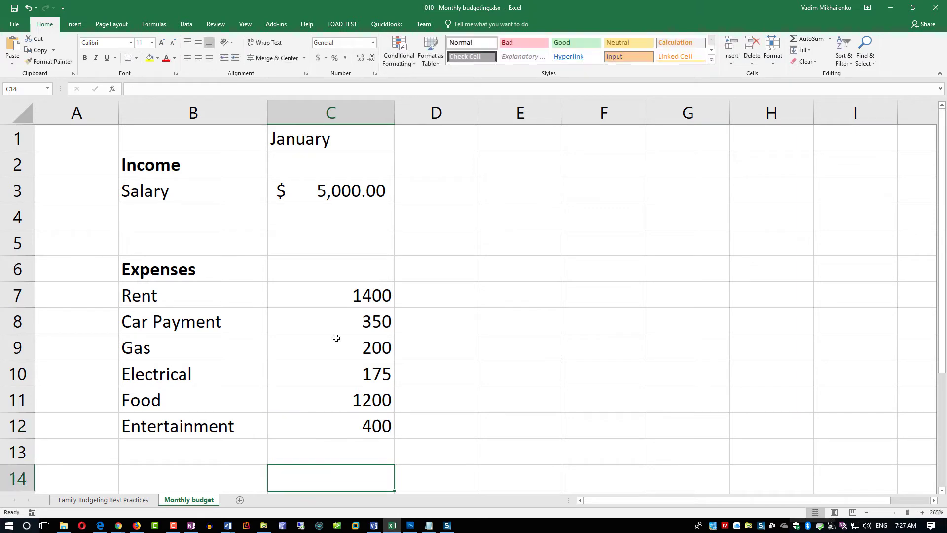
Apply Accounting dollar format to the January expense amounts in C7:C12
drag(363, 299, 361, 424)
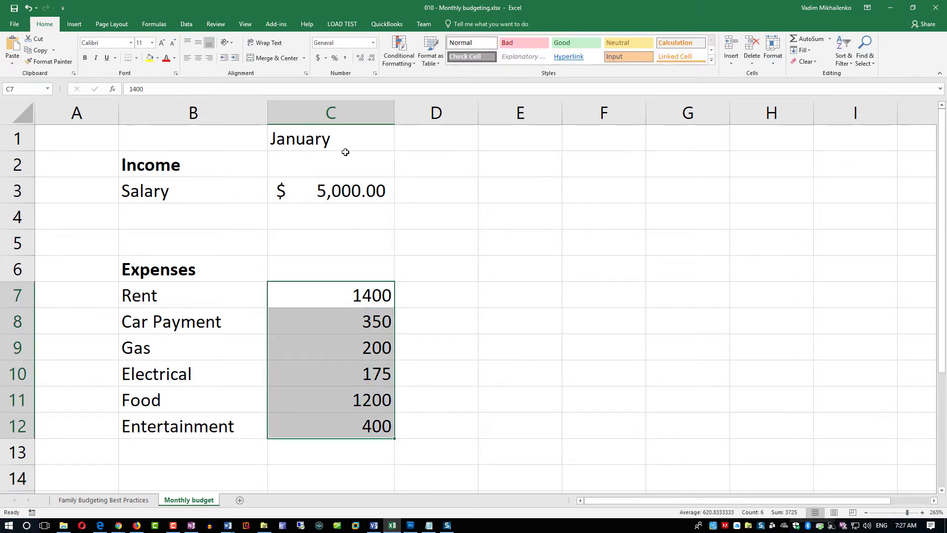
click(318, 58)
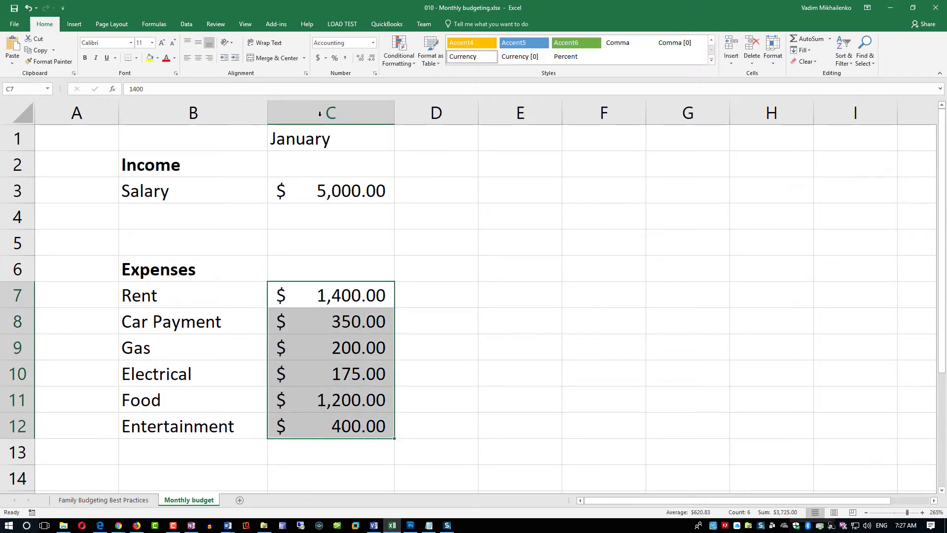
click(451, 381)
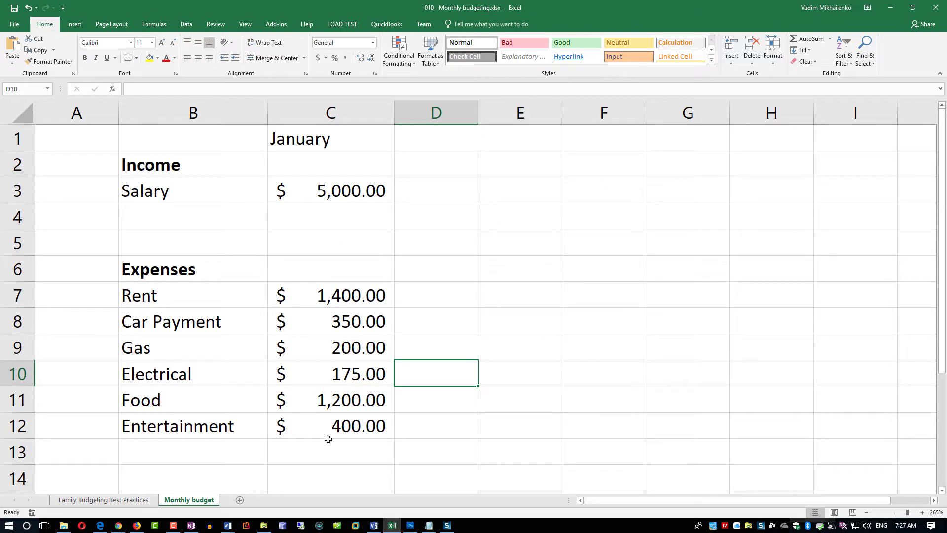
click(345, 452)
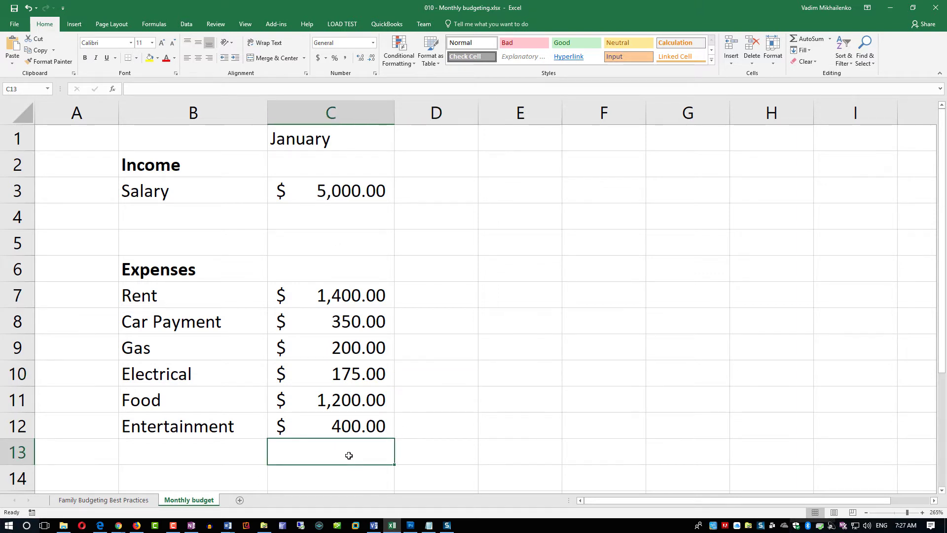
AutoSum the expenses into C13 as =SUM(C7:C12), showing $3,725.00
click(797, 40)
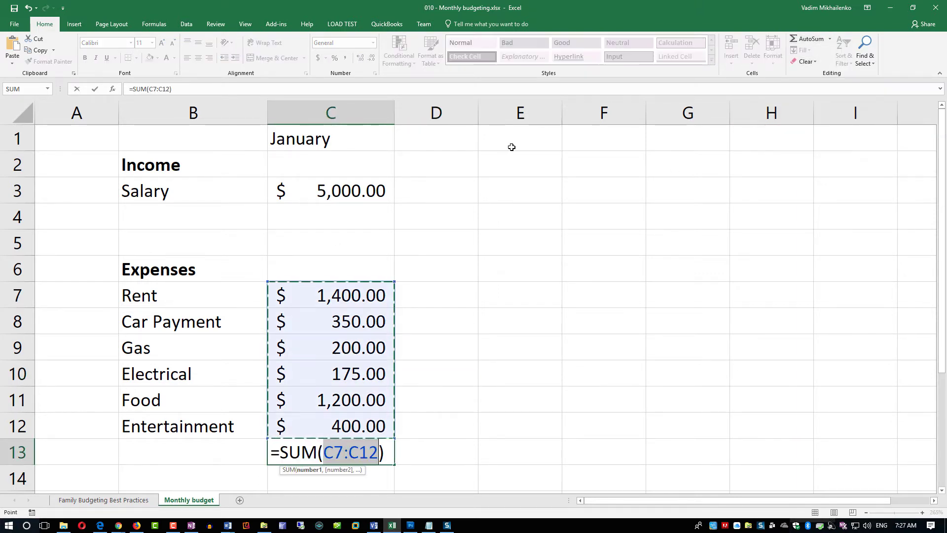
key(Return)
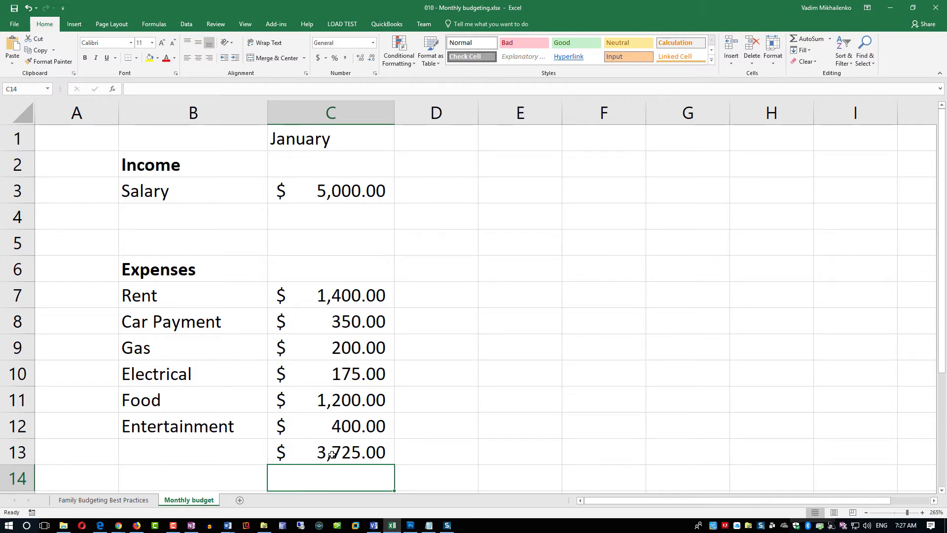
Put the heading 'January - Actuals' in D1 and autofit column D to it
click(418, 137)
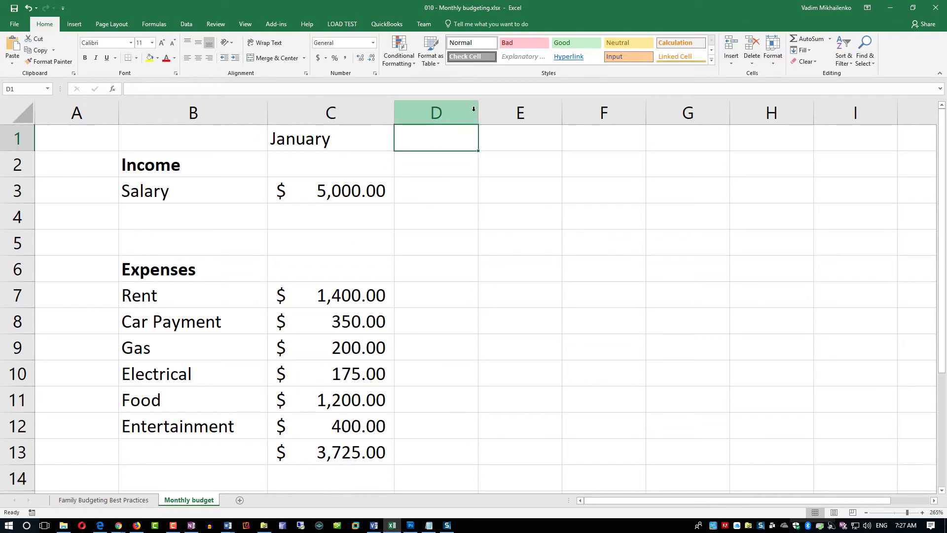
drag(478, 108, 522, 107)
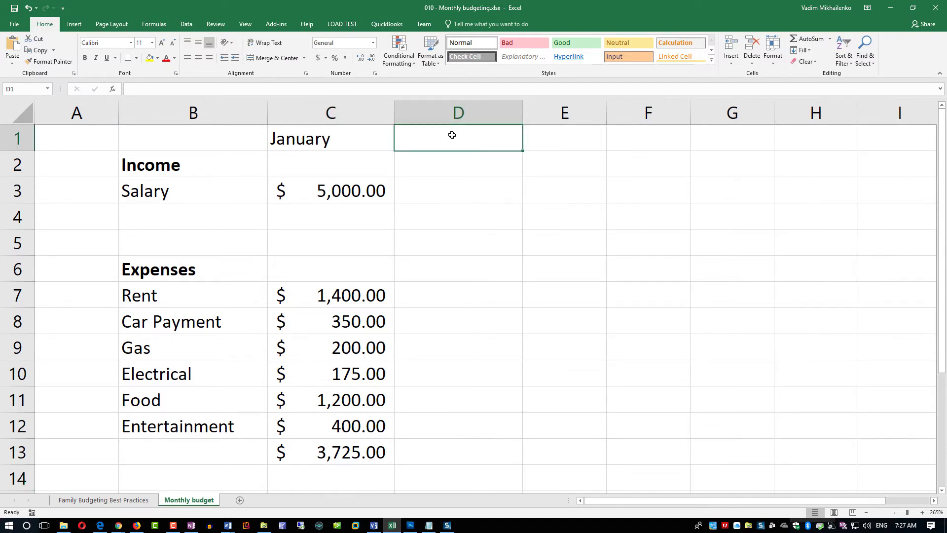
text(Jan)
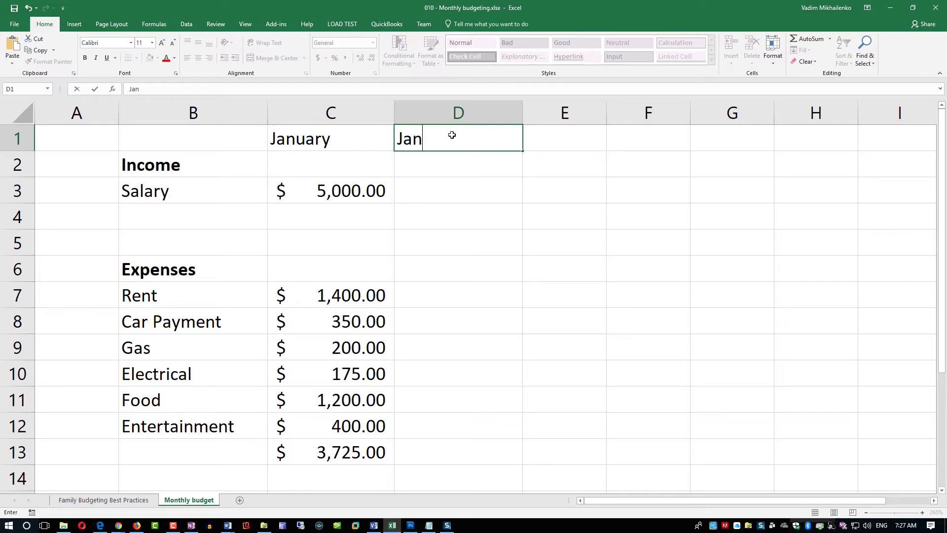
text(uary - Actuals)
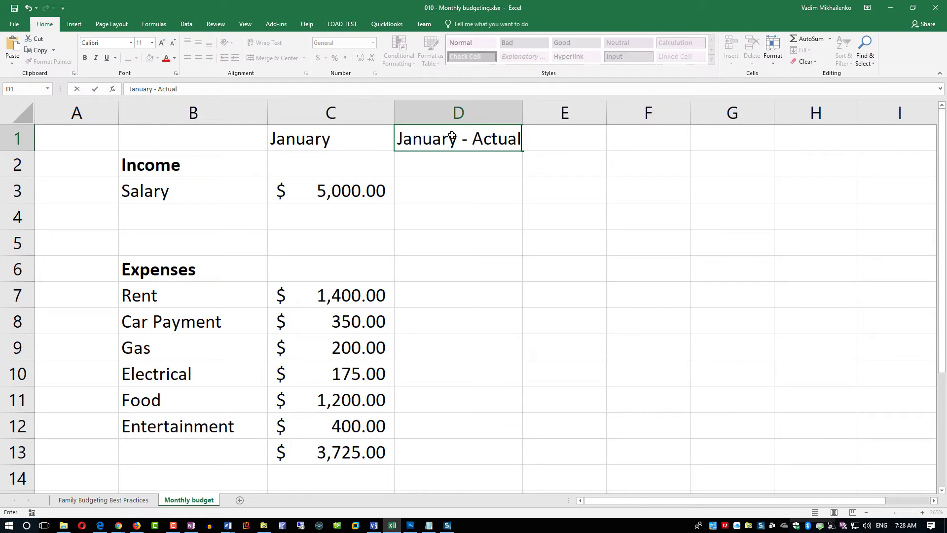
click(404, 195)
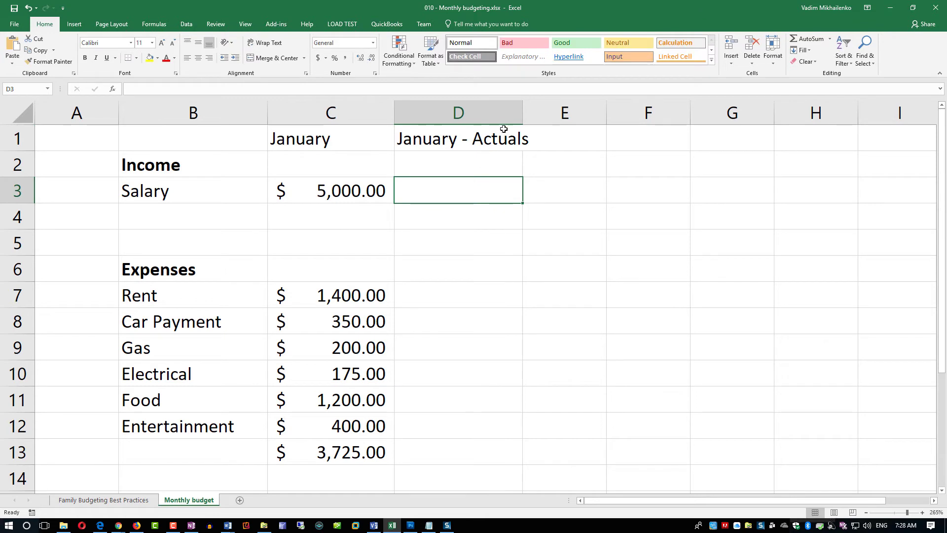
double_click(523, 106)
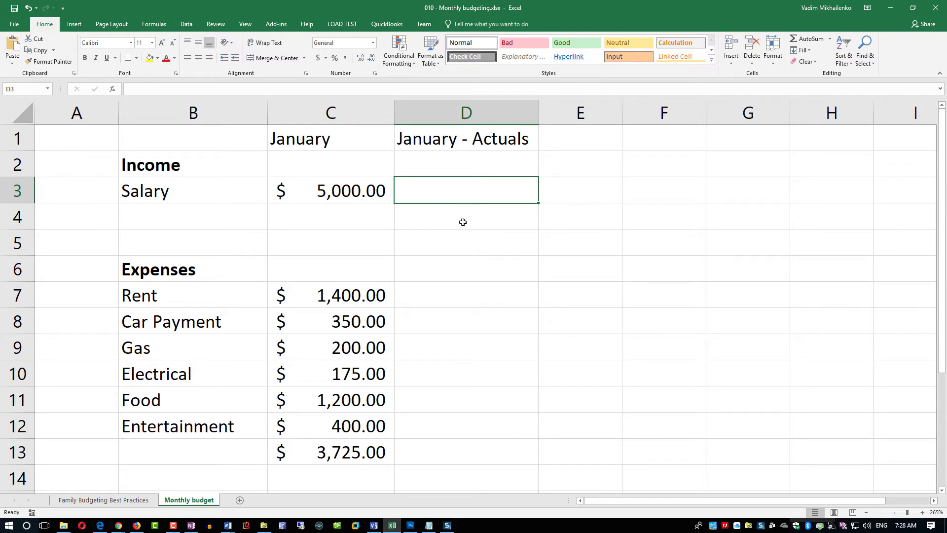
Enter actual salary 4600 in D3, then actual Rent 1400 and Car Payment 350
text(4600)
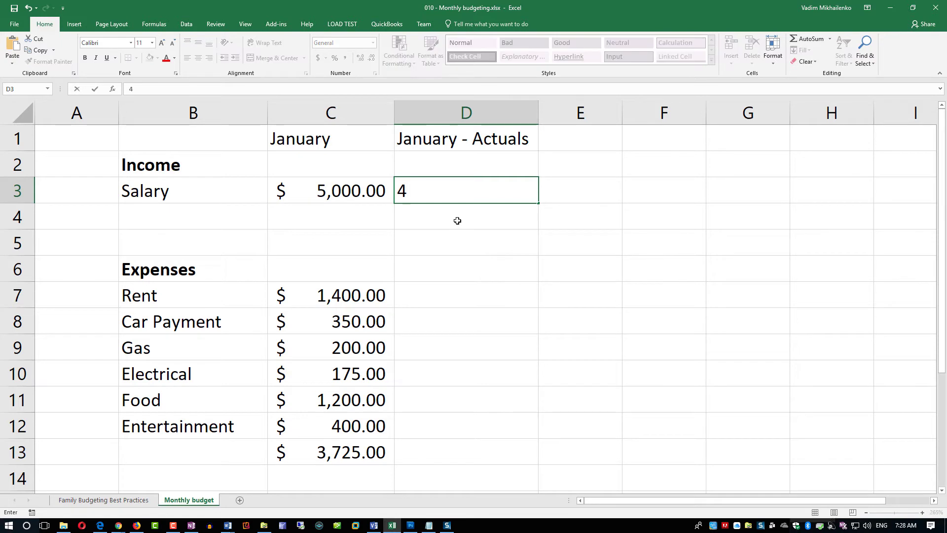
click(458, 244)
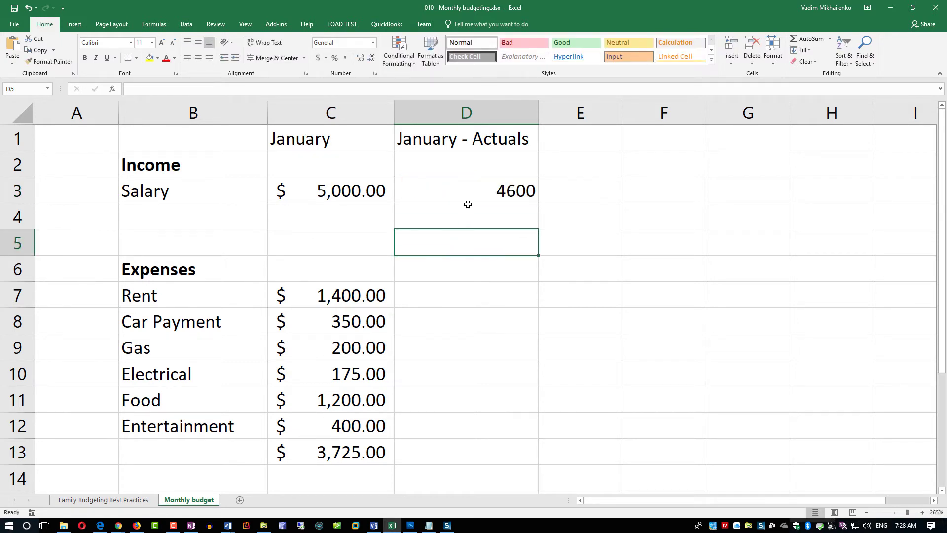
click(447, 294)
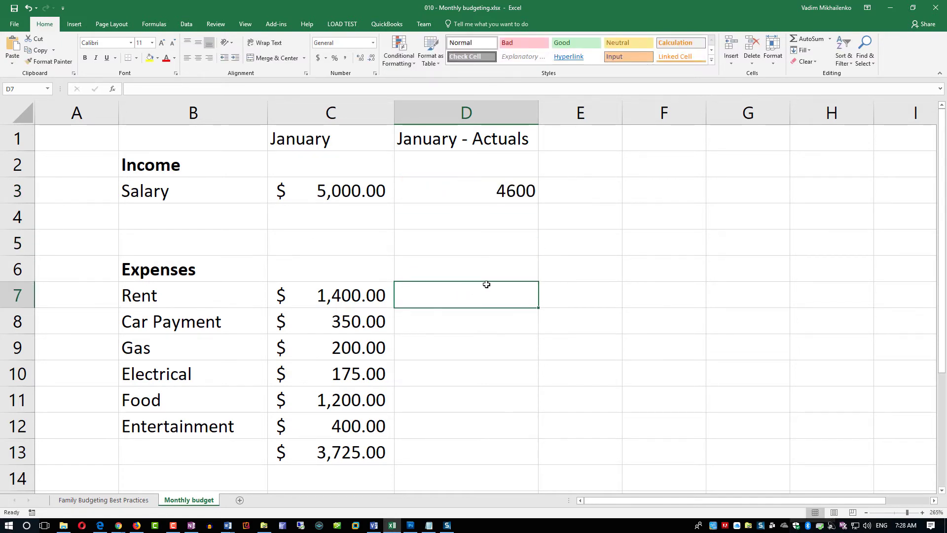
text(14)
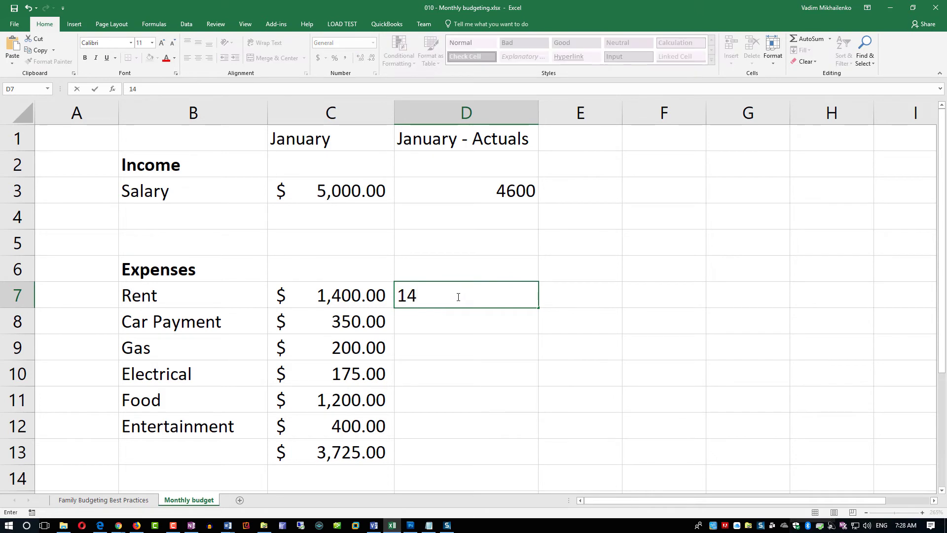
text(00)
click(451, 323)
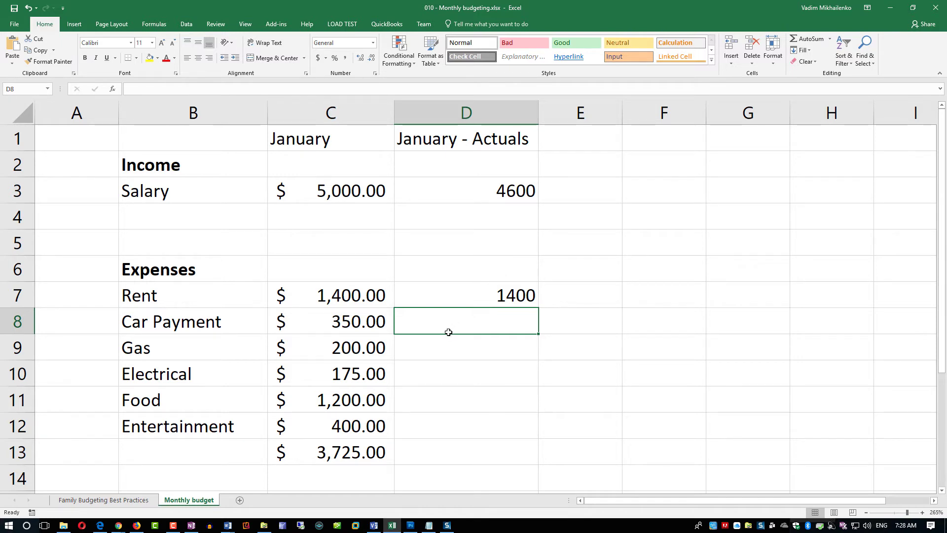
text(350)
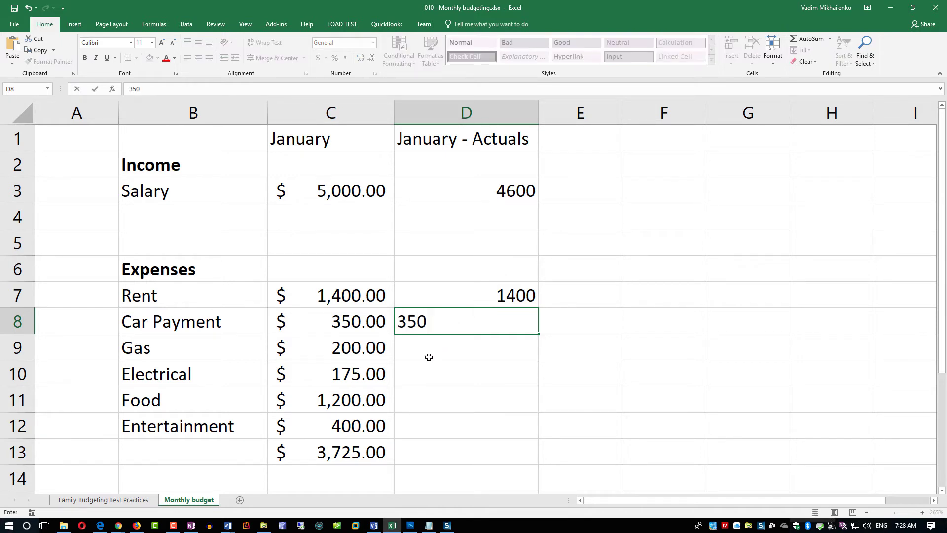
click(453, 371)
Enter actual Gas 250, Electrical 200 (fixing a typo) and Food 1500 in D9:D11
click(469, 341)
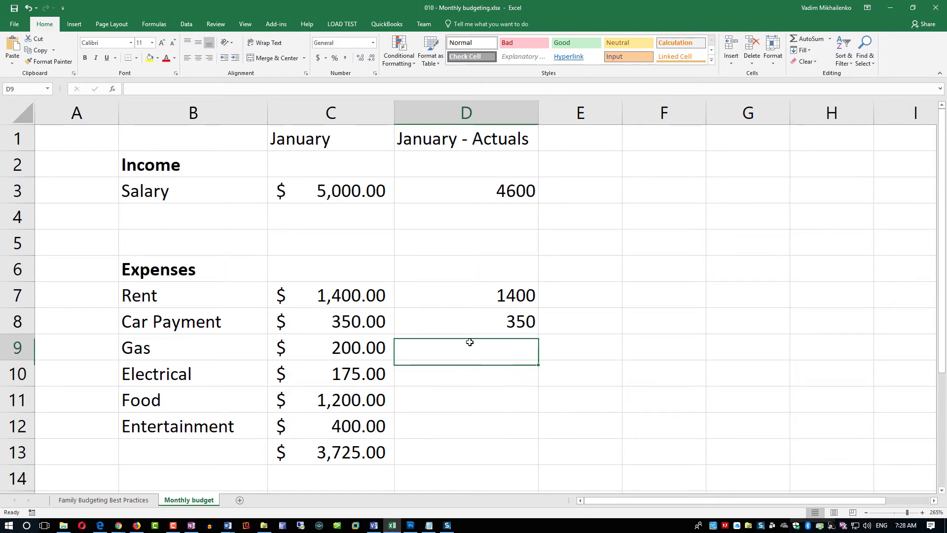
text(250)
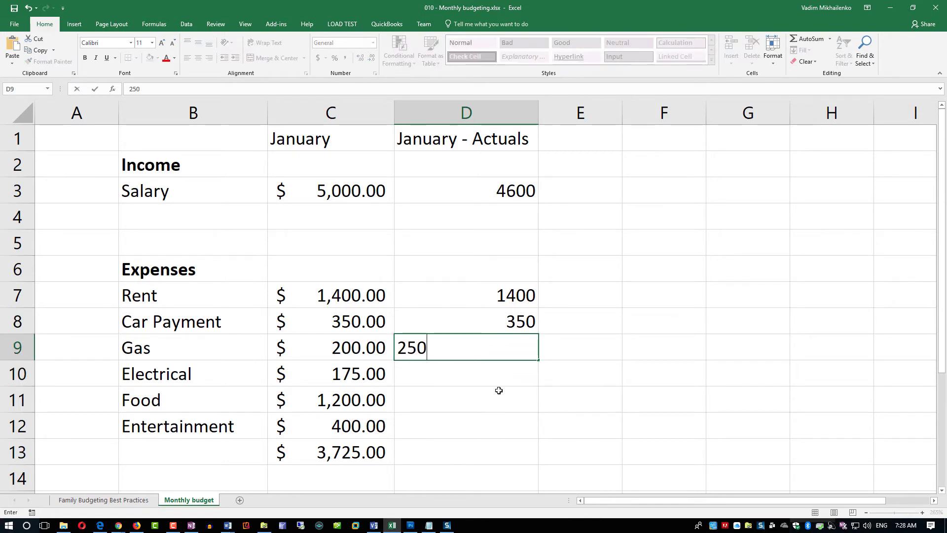
click(495, 388)
click(487, 375)
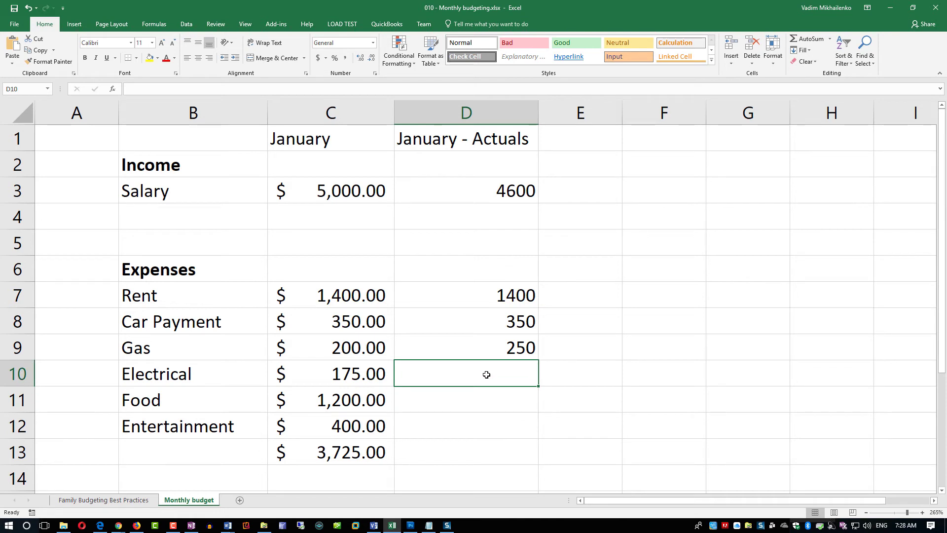
text(1)
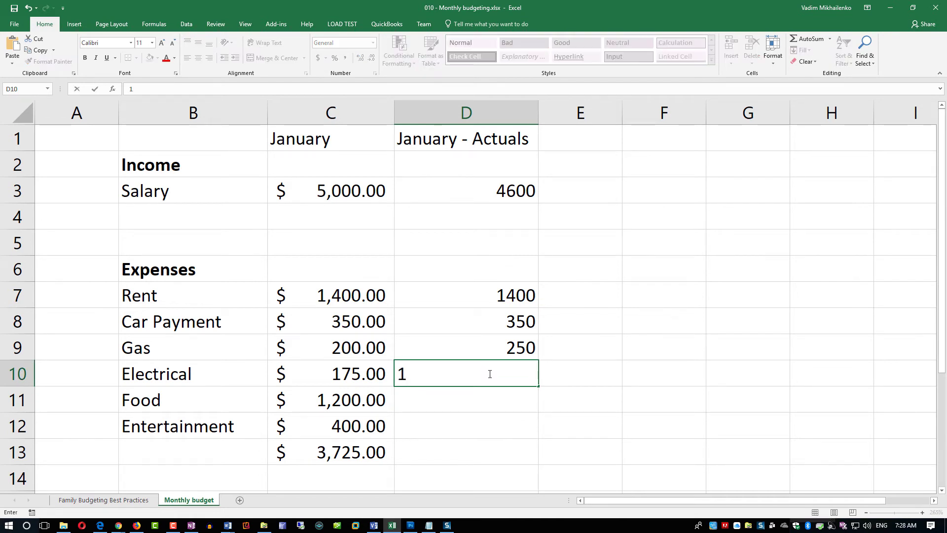
text(7)
key(BackSpace)
key(BackSpace)
text(200)
key(Return)
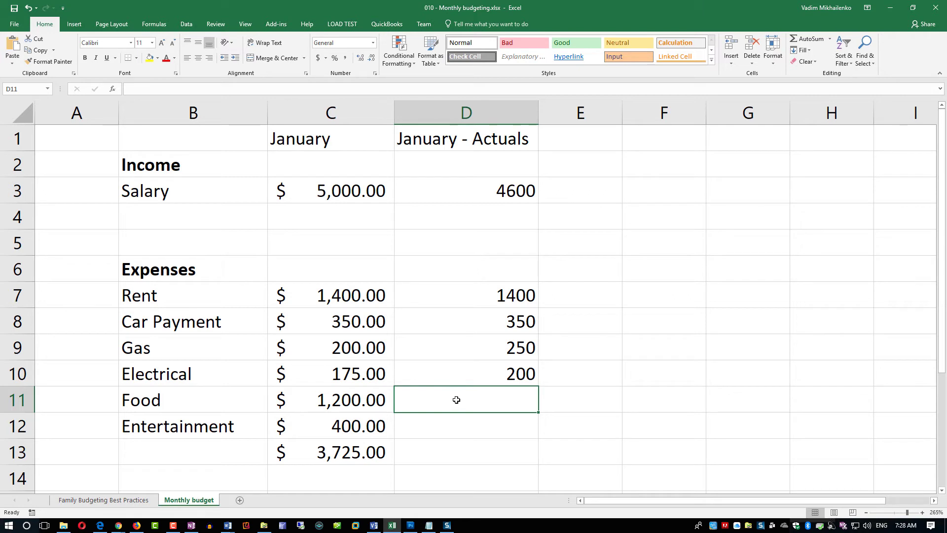
text(1500)
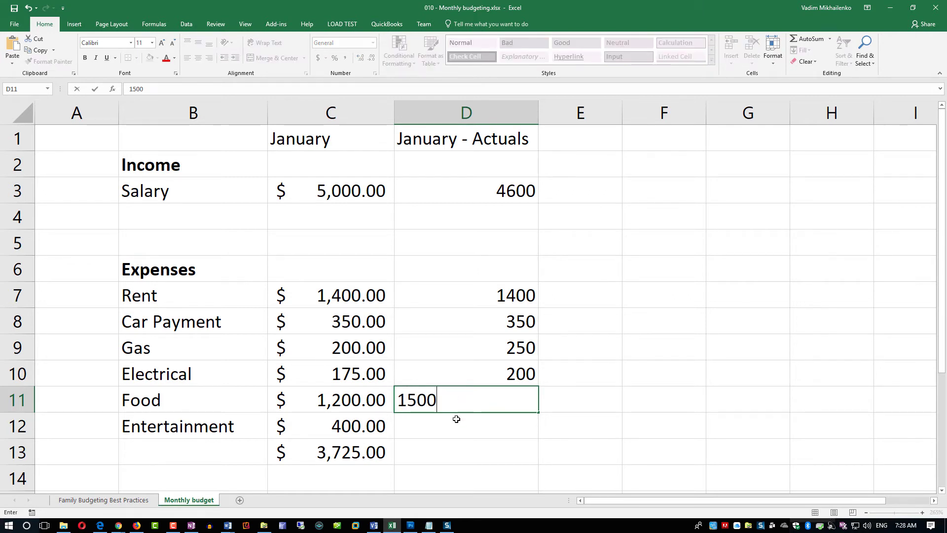
key(Return)
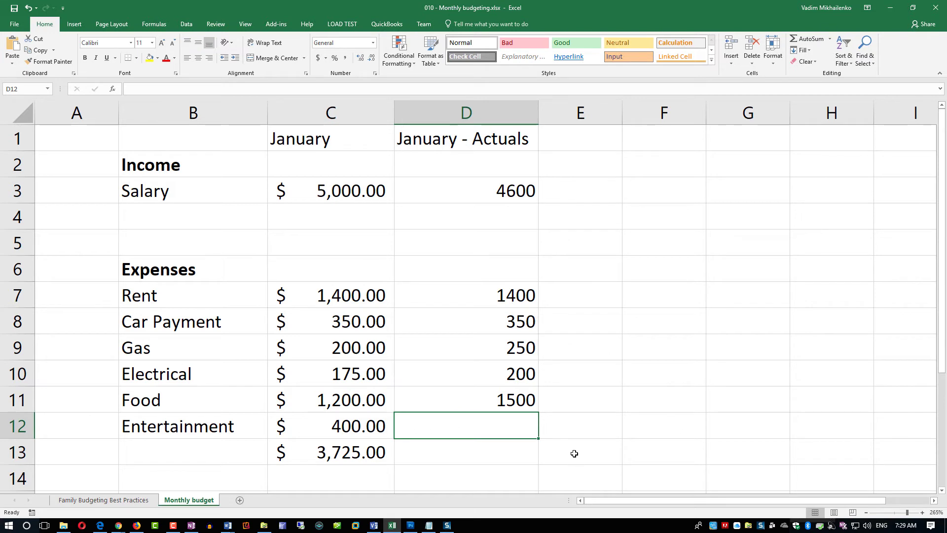
Enter Entertainment actual 700 and apply Accounting dollar format to D7:D12
text(700)
key(Return)
drag(518, 296, 517, 424)
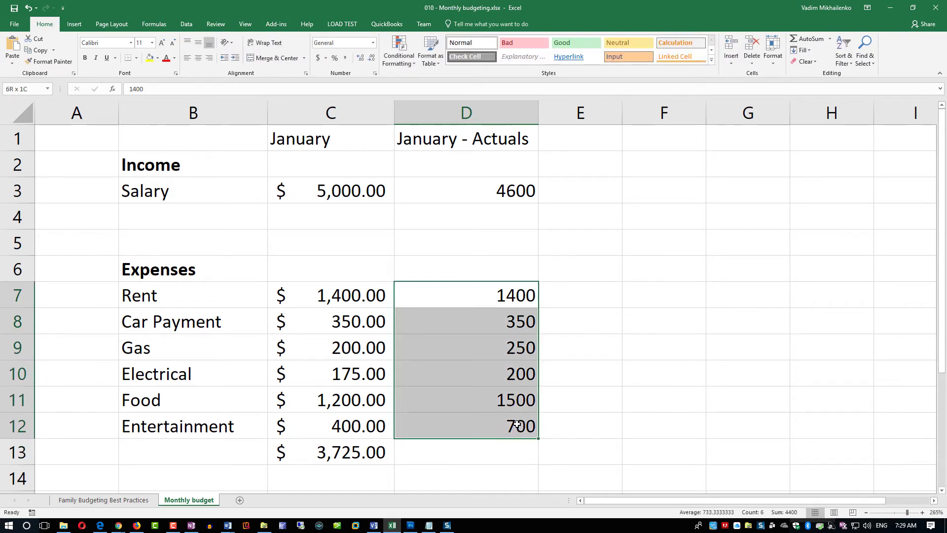
click(318, 59)
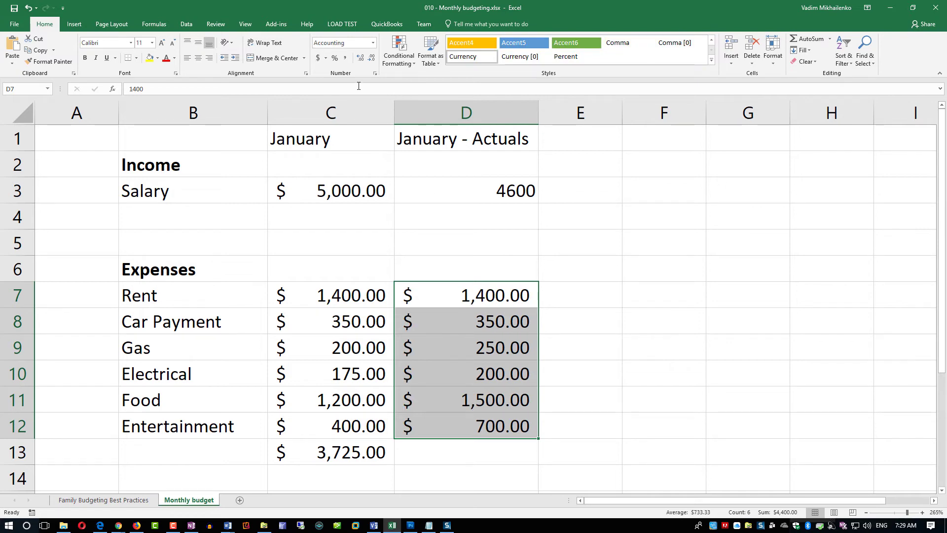
AutoSum the actual expenses into D13, giving $4,400.00
click(442, 453)
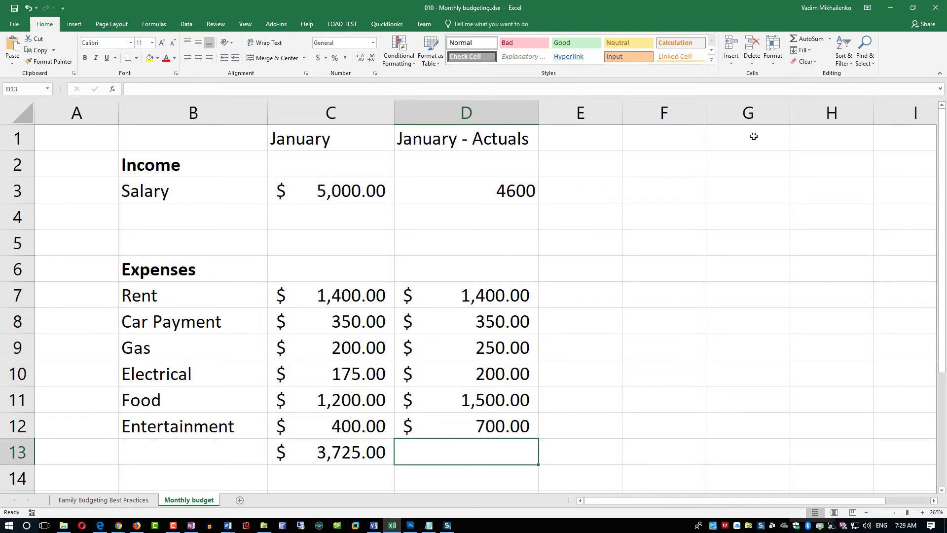
click(809, 39)
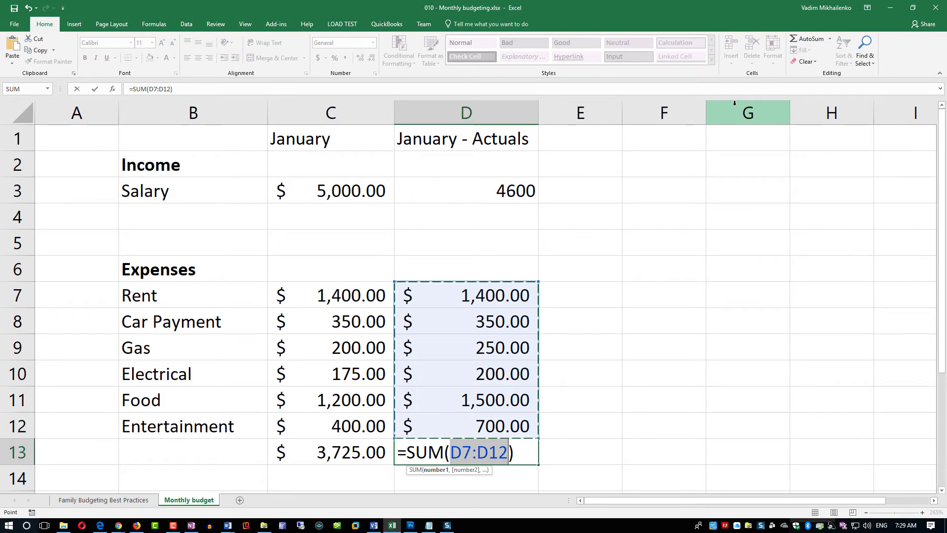
key(Return)
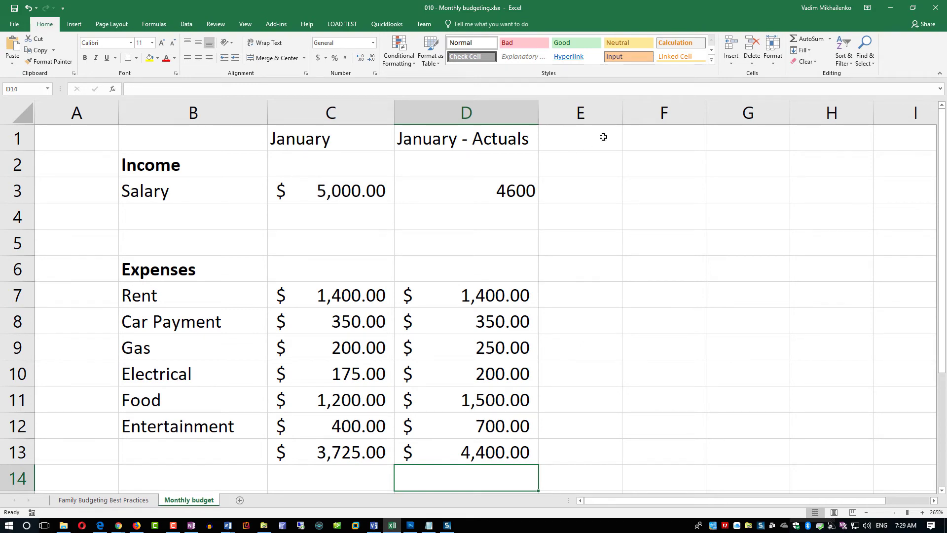
click(577, 142)
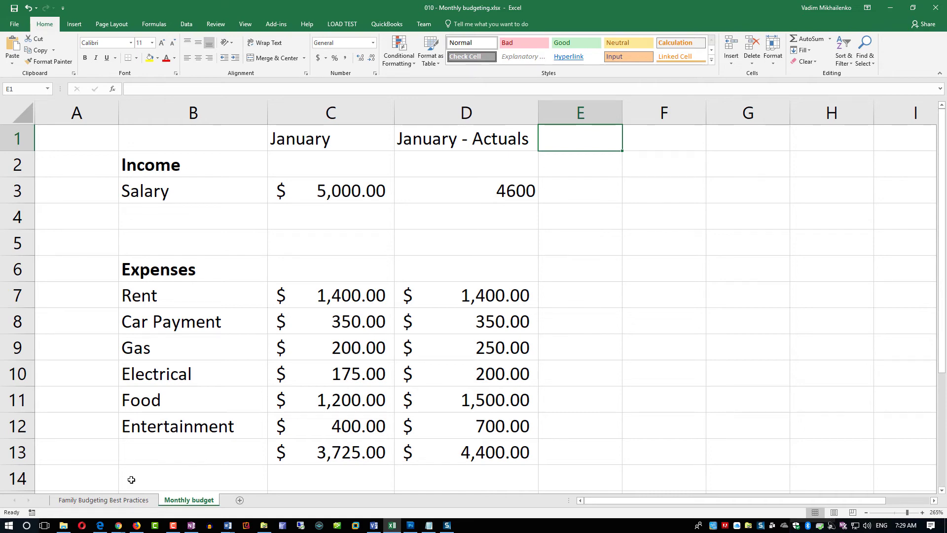
click(130, 500)
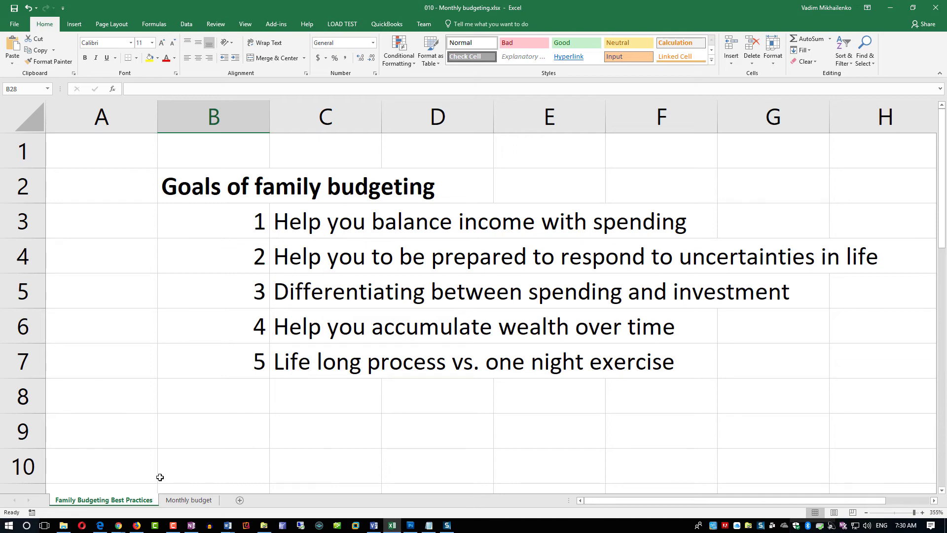
click(189, 499)
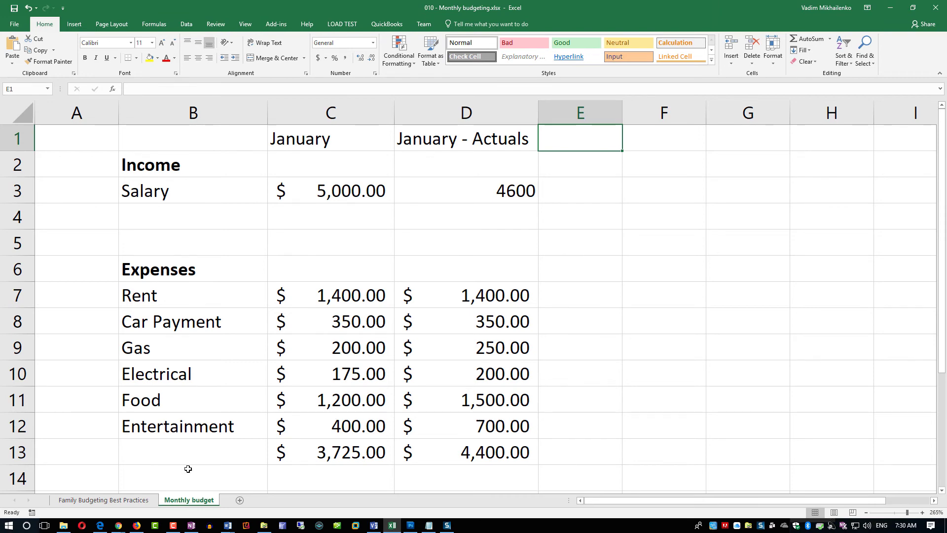
click(131, 500)
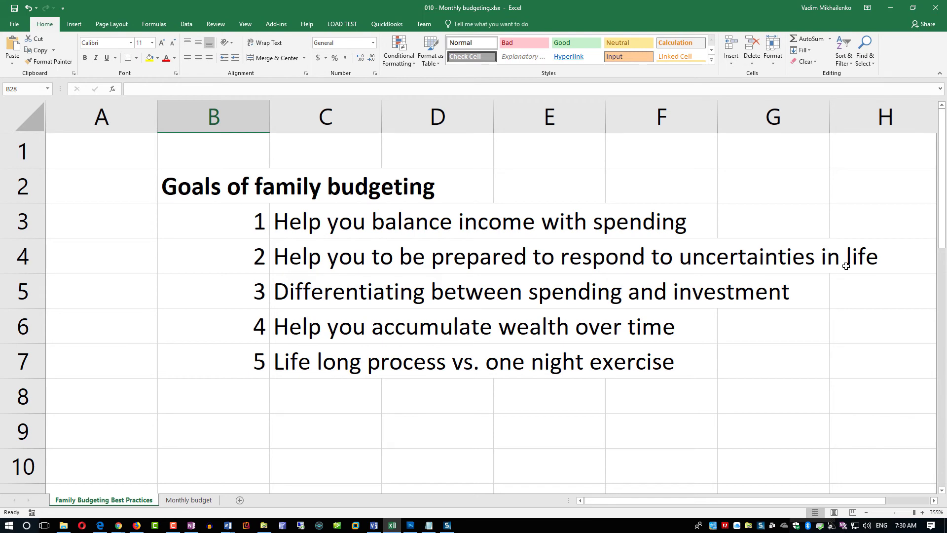
click(186, 500)
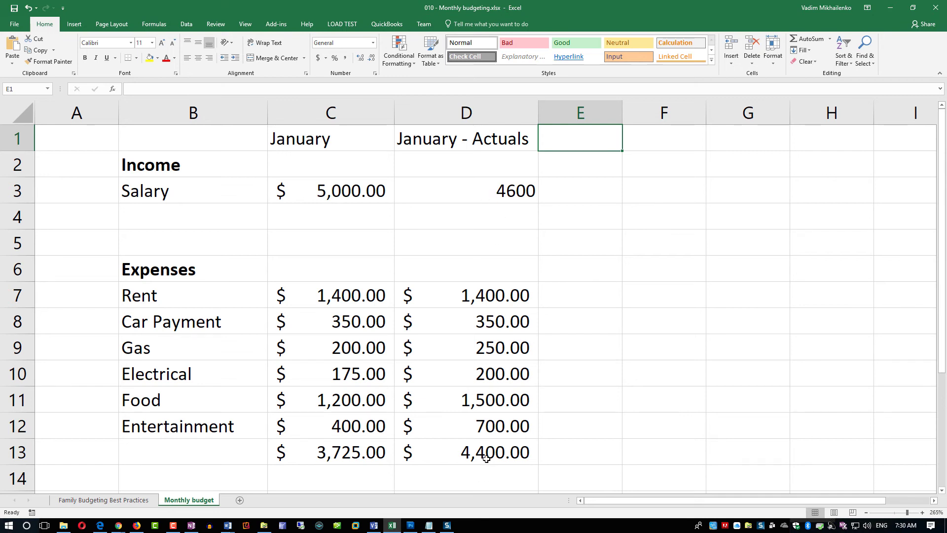
Format D3 as $4,600.00, label B13 'Total', and go to the Family Budgeting Best Practices sheet
click(503, 192)
click(319, 59)
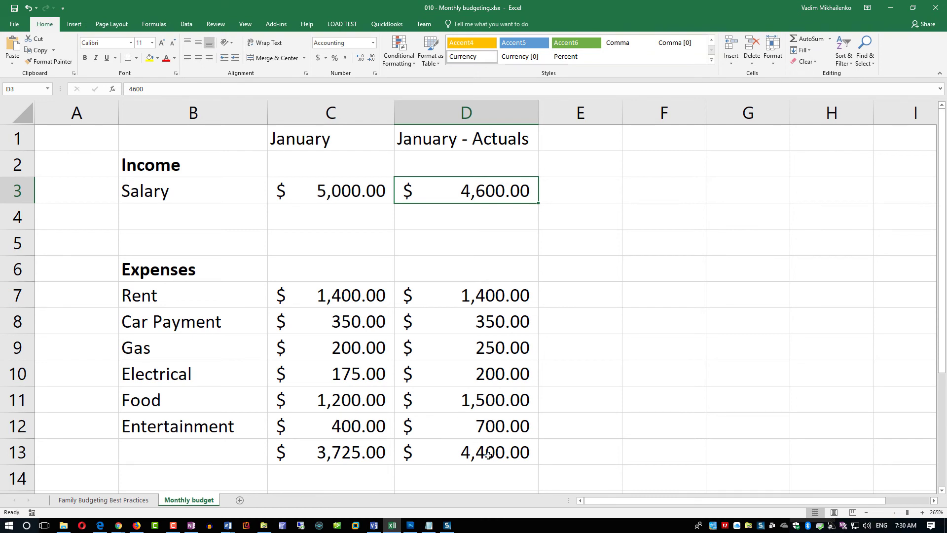
click(227, 452)
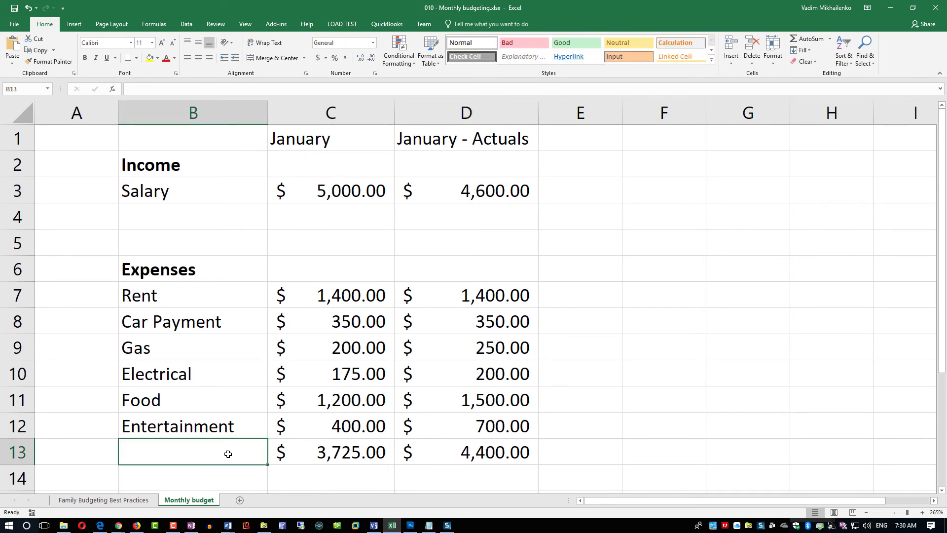
text(Total)
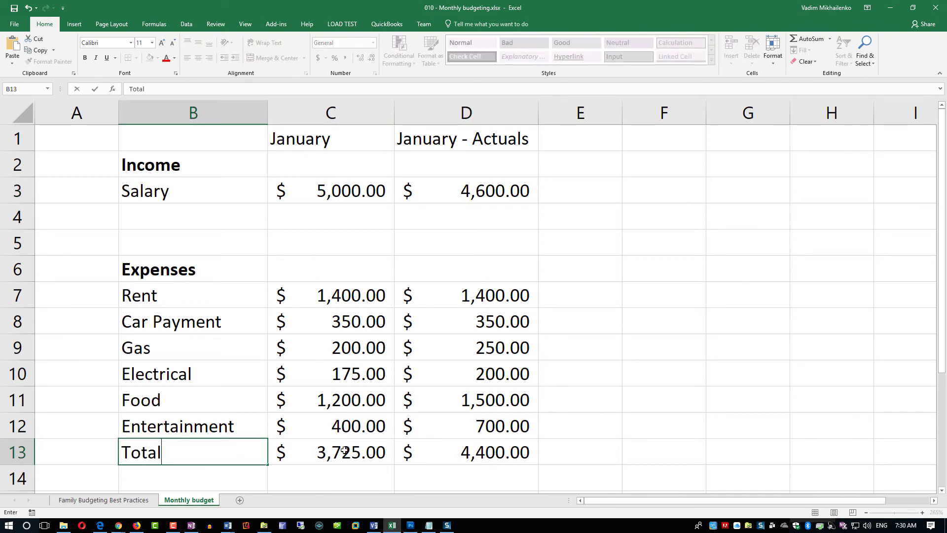
click(349, 485)
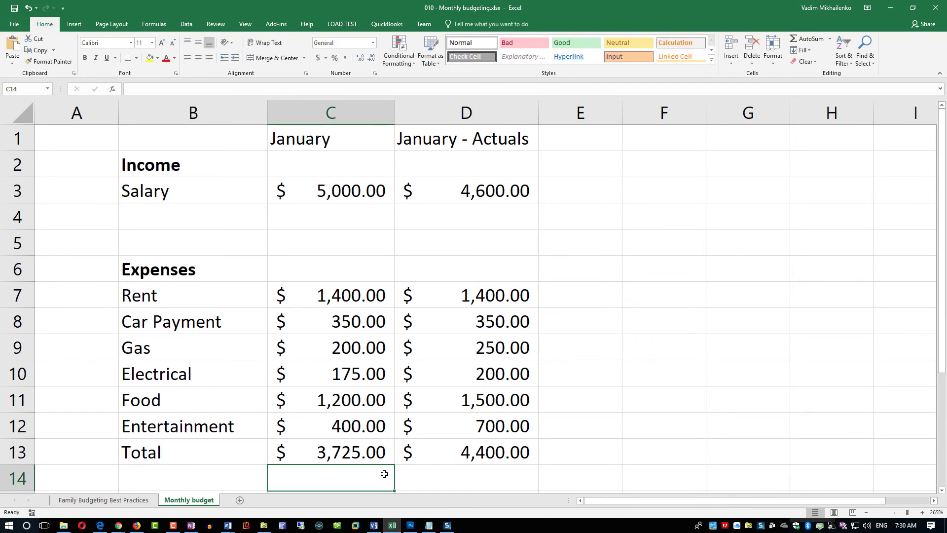
click(132, 500)
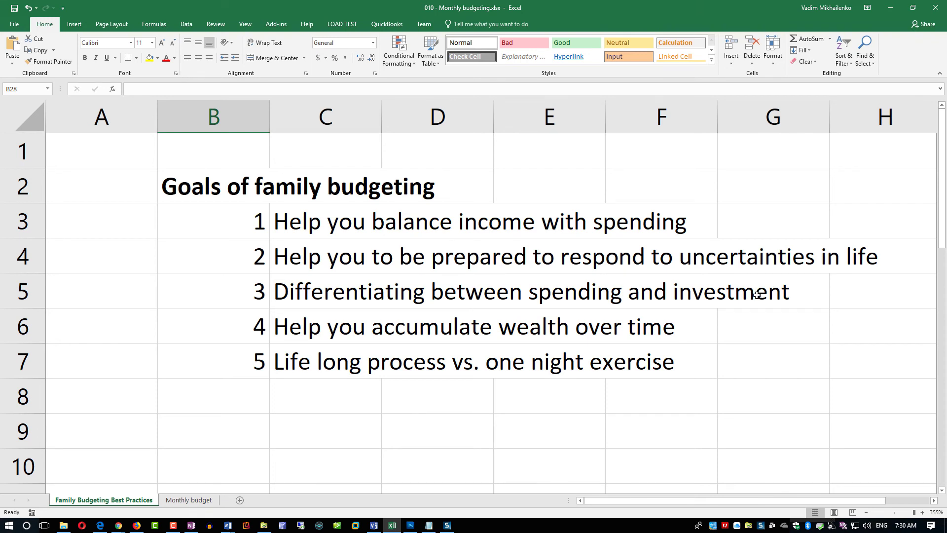
Return to the Monthly budget sheet and select B1:C13, the labels with the January plan column
click(200, 500)
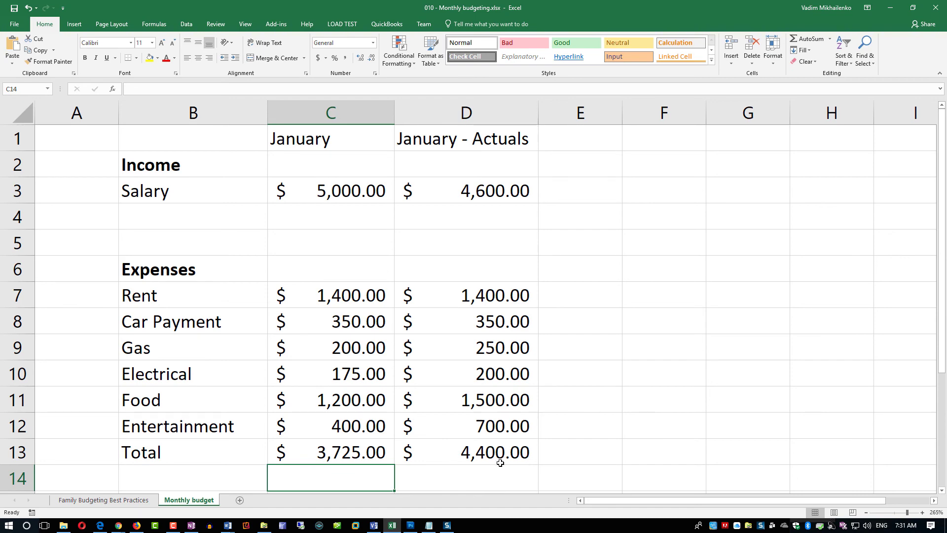
click(126, 504)
ctrl+scroll(126, 505, up, 6)
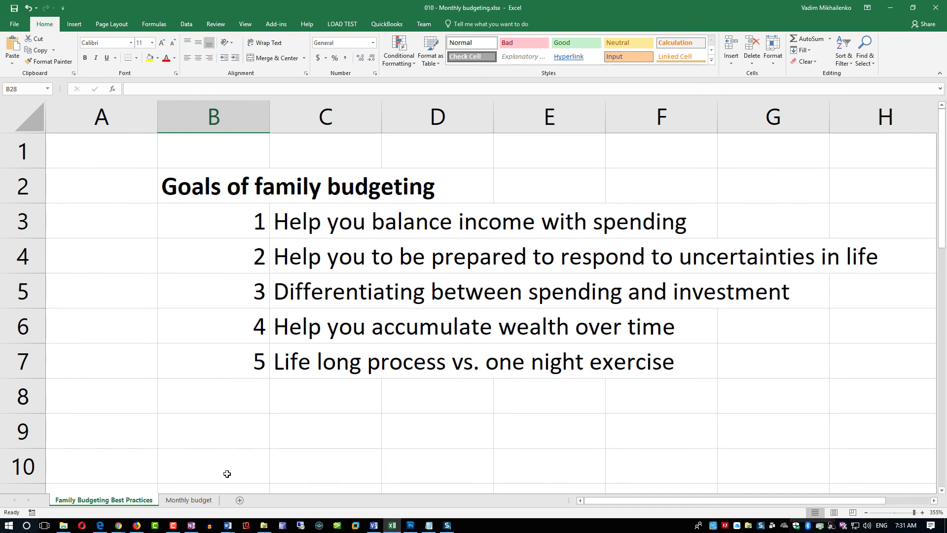
click(189, 499)
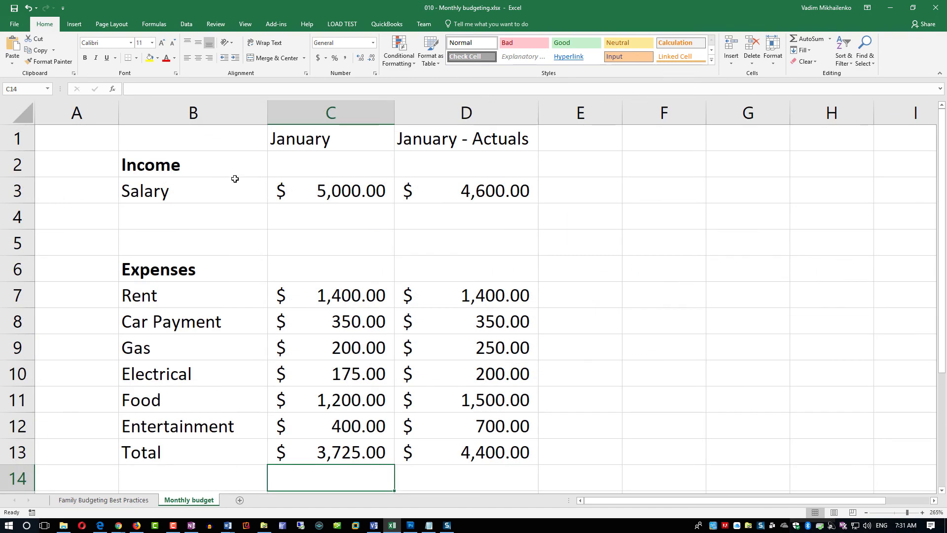
drag(175, 143, 373, 455)
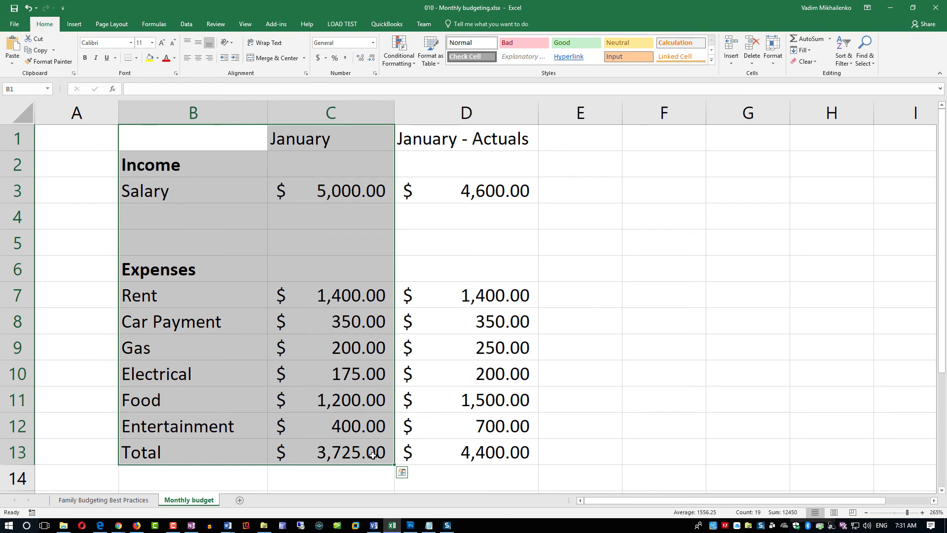